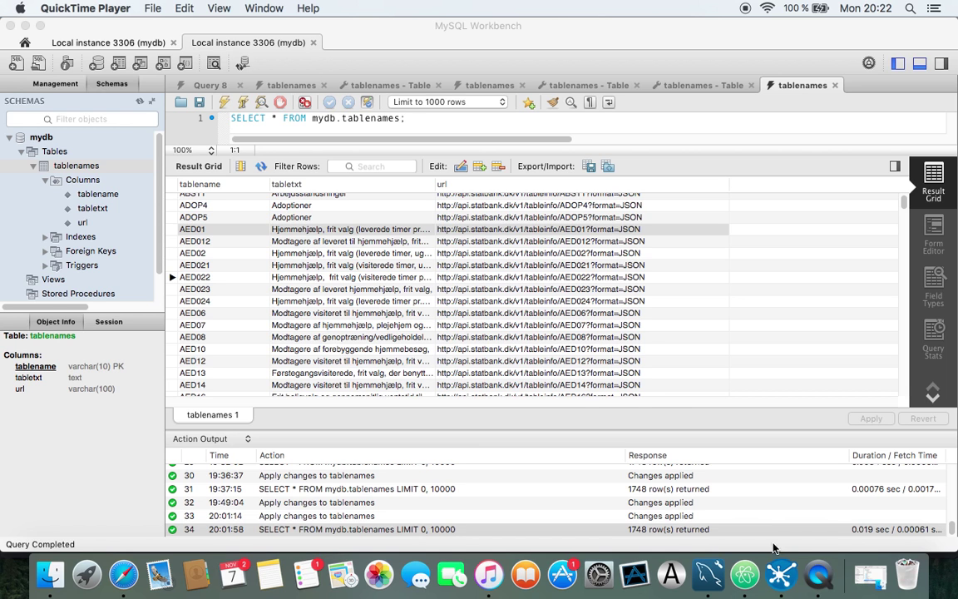
In Spoon, search the steps for 'table in' and place a Table input step on the canvas.
{"action": "left_click", "coordinate": [780, 574]}
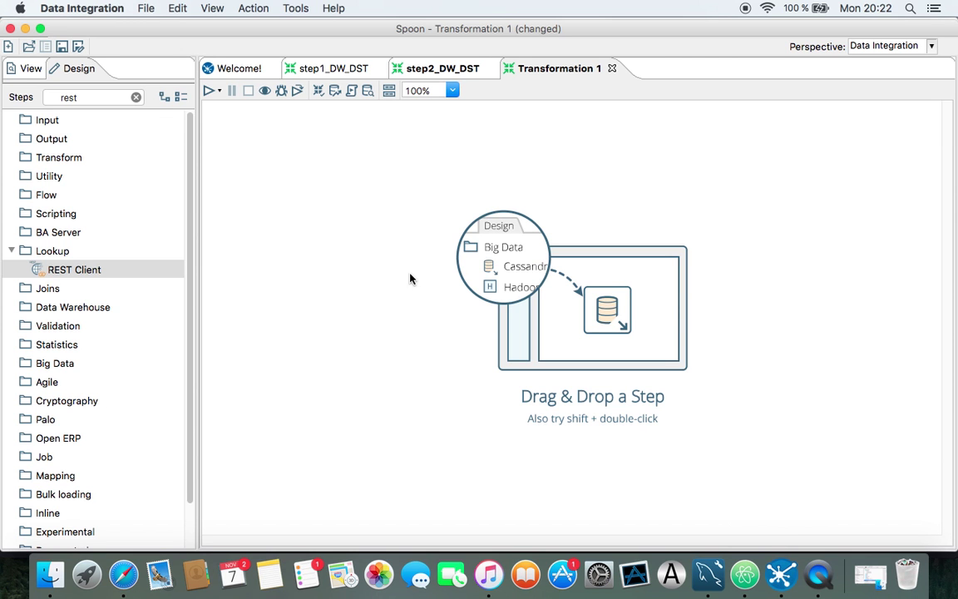
{"action": "double_click", "coordinate": [125, 97]}
{"action": "key", "text": "BackSpace"}
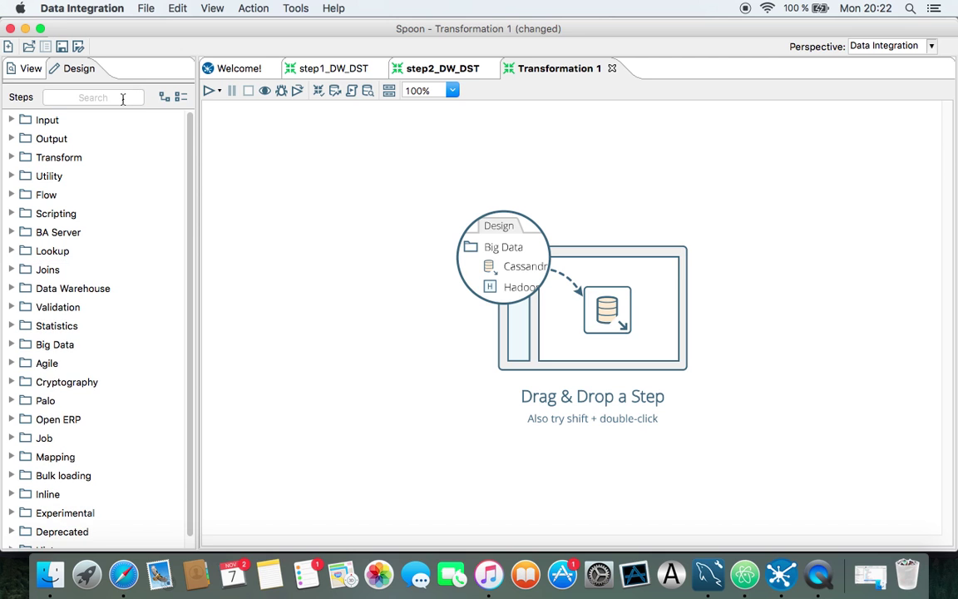
{"action": "type", "text": "t"}
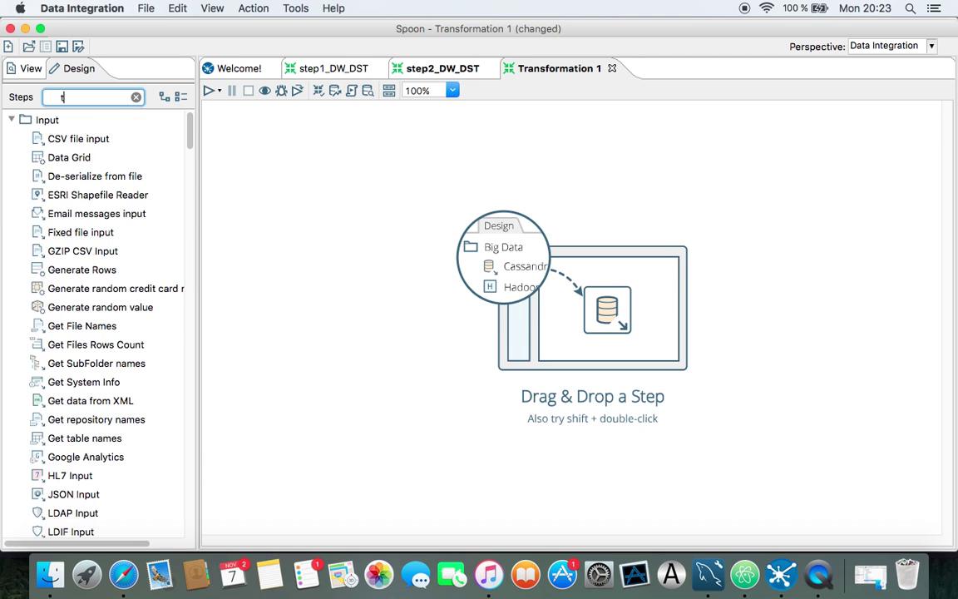
{"action": "type", "text": "able in"}
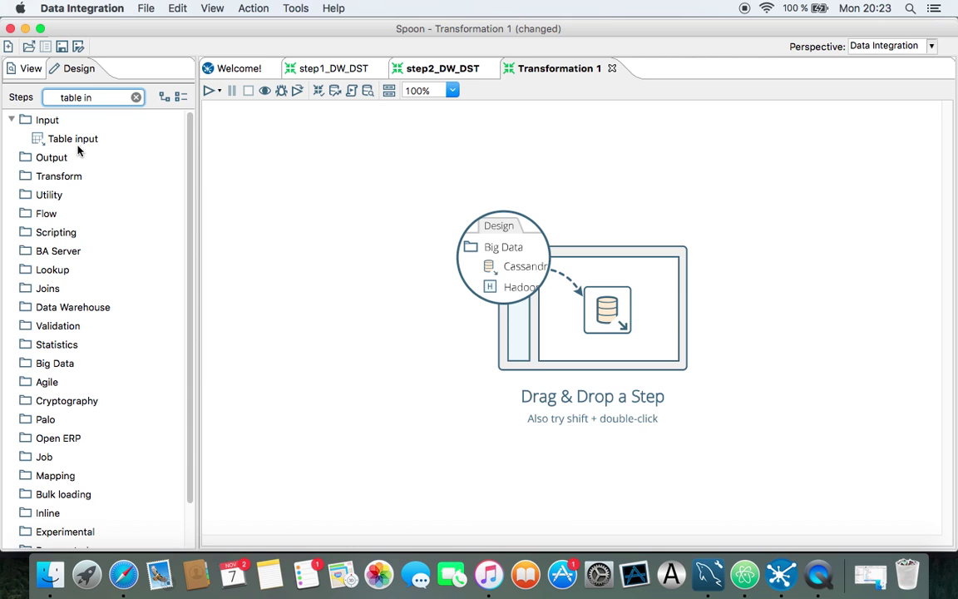
{"action": "left_click_drag", "start_coordinate": [78, 141], "coordinate": [274, 188]}
Set the Table input SQL to SELECT url, tablename FROM tablenames limit 10 and confirm.
{"action": "double_click", "coordinate": [273, 188]}
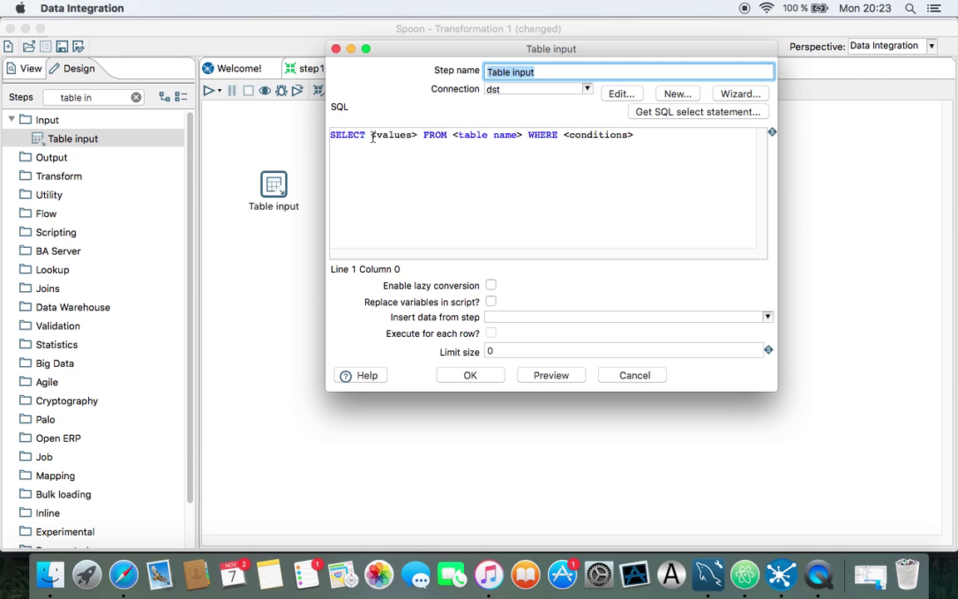
{"action": "left_click_drag", "start_coordinate": [372, 136], "coordinate": [418, 135]}
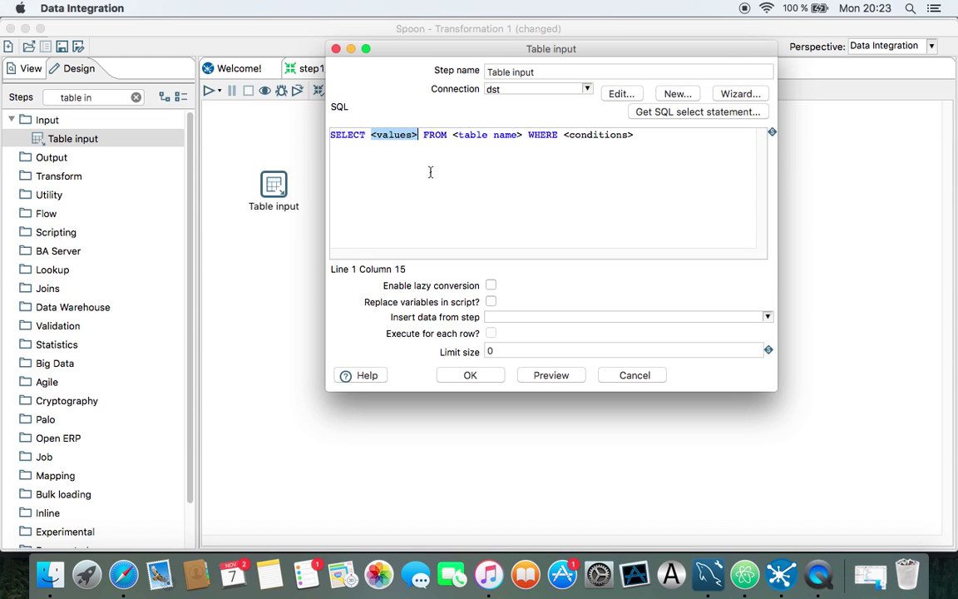
{"action": "type", "text": "url"}
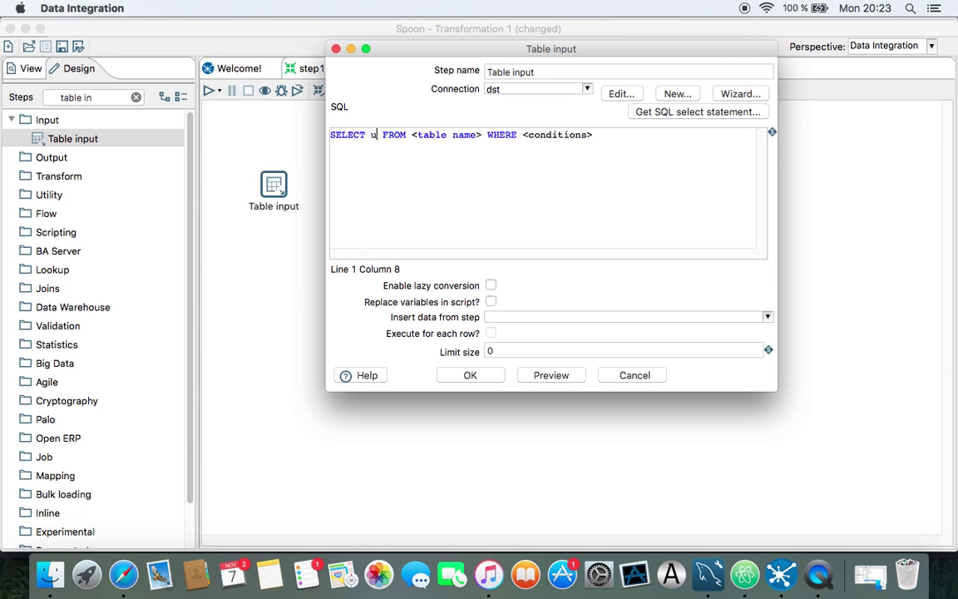
{"action": "type", "text": ", tablename"}
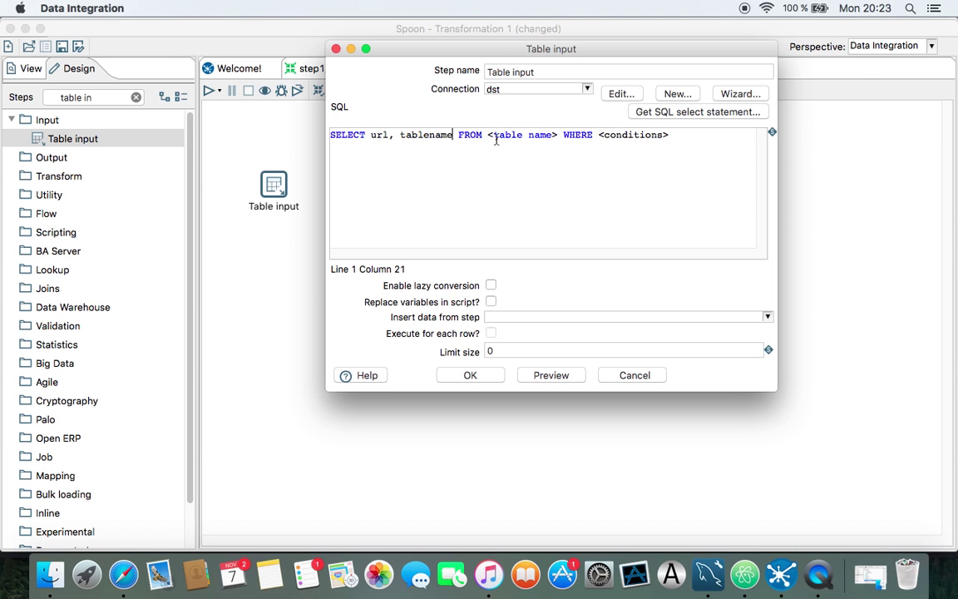
{"action": "left_click_drag", "start_coordinate": [487, 134], "coordinate": [695, 135]}
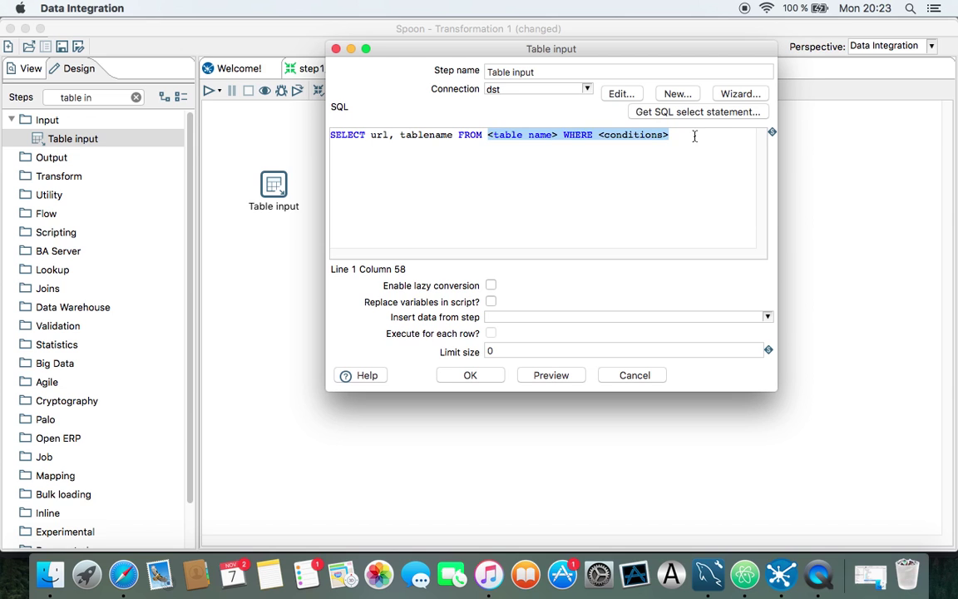
{"action": "type", "text": "tablenames"}
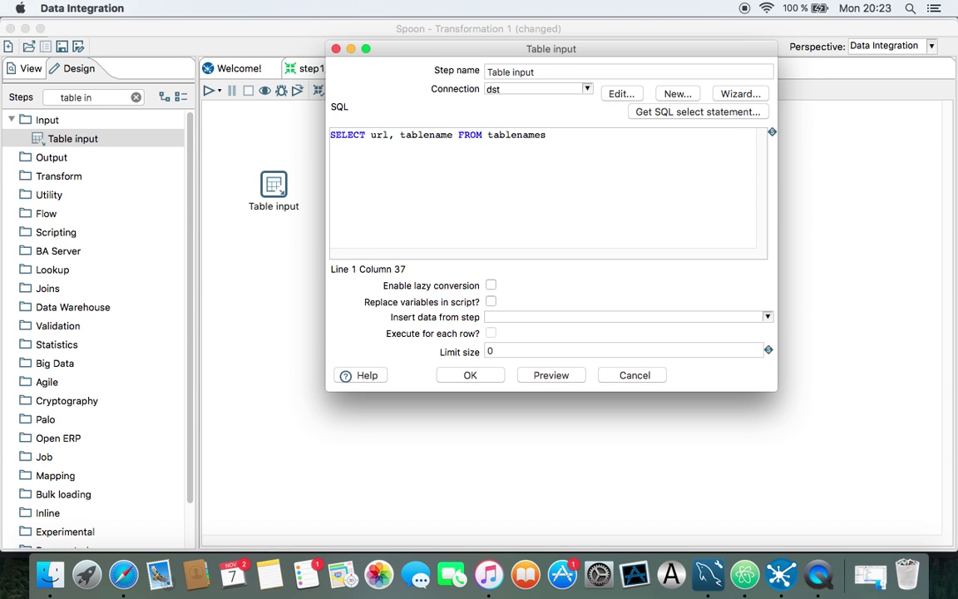
{"action": "key", "text": "Return"}
{"action": "type", "text": "limit 10"}
{"action": "left_click", "coordinate": [490, 376]}
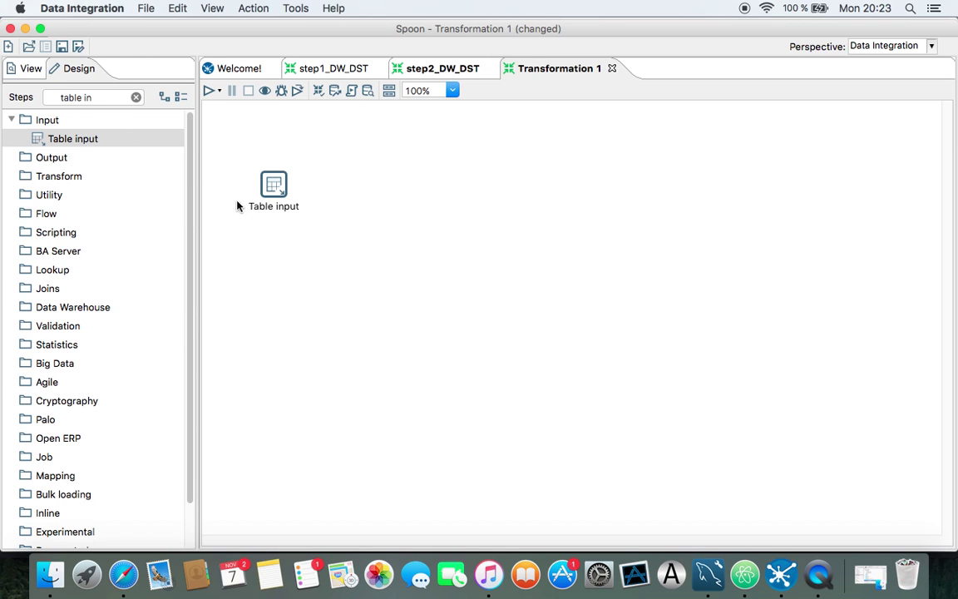
Add a REST Client step to the canvas and connect it with a hop from Table input.
{"action": "left_click", "coordinate": [136, 98]}
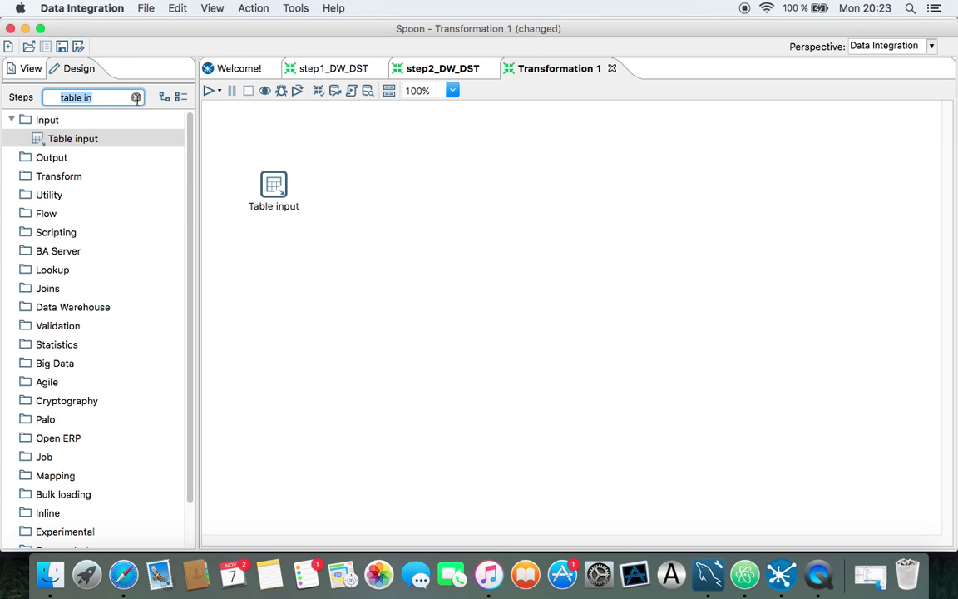
{"action": "key", "text": "BackSpace"}
{"action": "type", "text": "rest"}
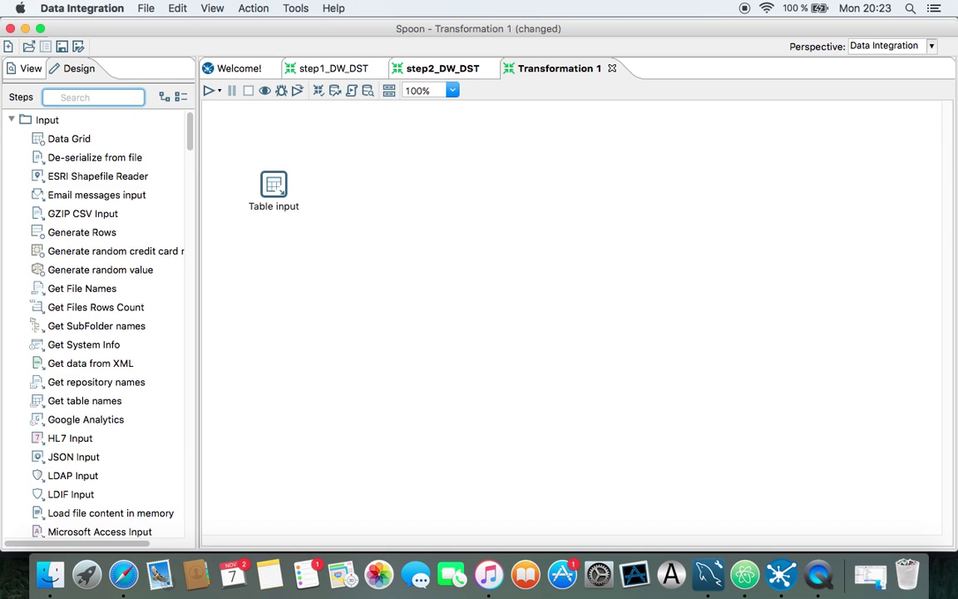
{"action": "type", "text": " cl"}
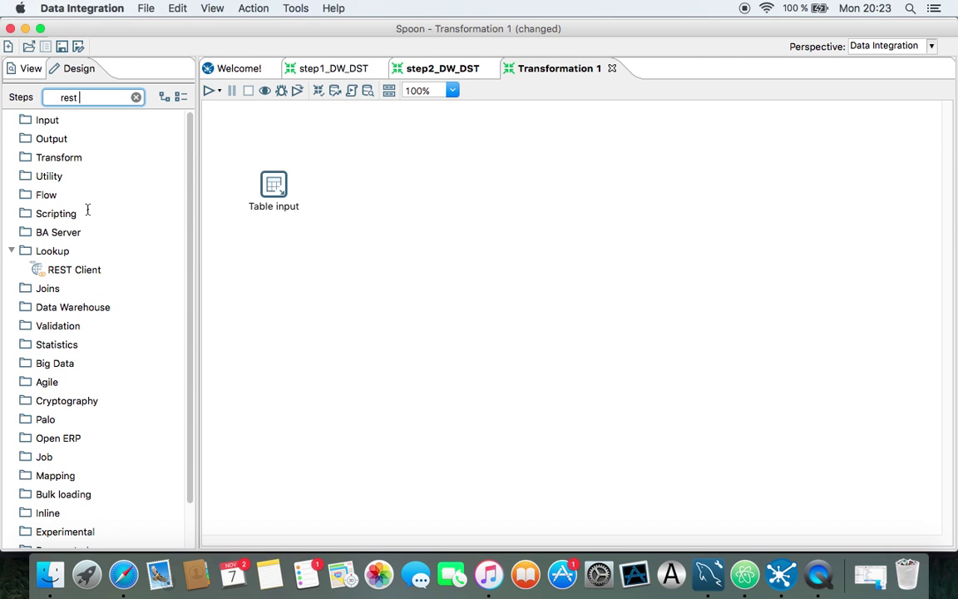
{"action": "left_click_drag", "start_coordinate": [79, 269], "coordinate": [386, 199]}
{"action": "left_click_drag", "start_coordinate": [280, 192], "coordinate": [385, 199]}
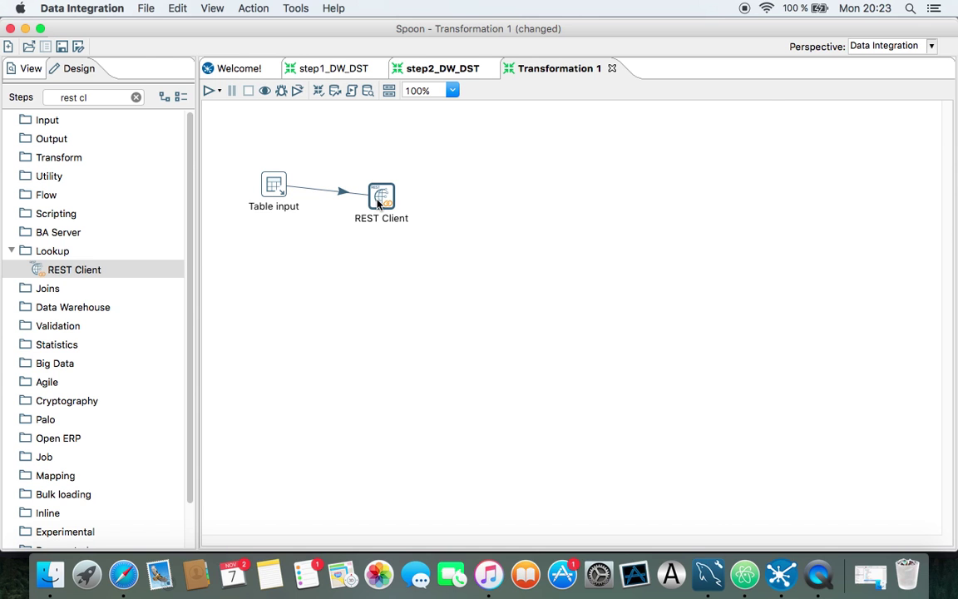
{"action": "double_click", "coordinate": [383, 198]}
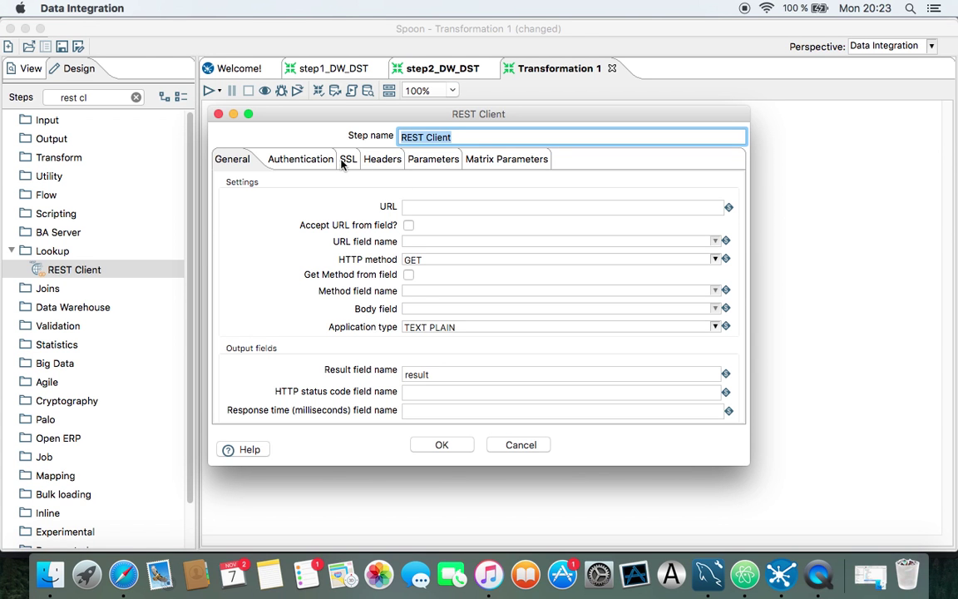
Make REST Client take its URL from the url field with JSON application type, then align it with Table input.
{"action": "left_click", "coordinate": [408, 225]}
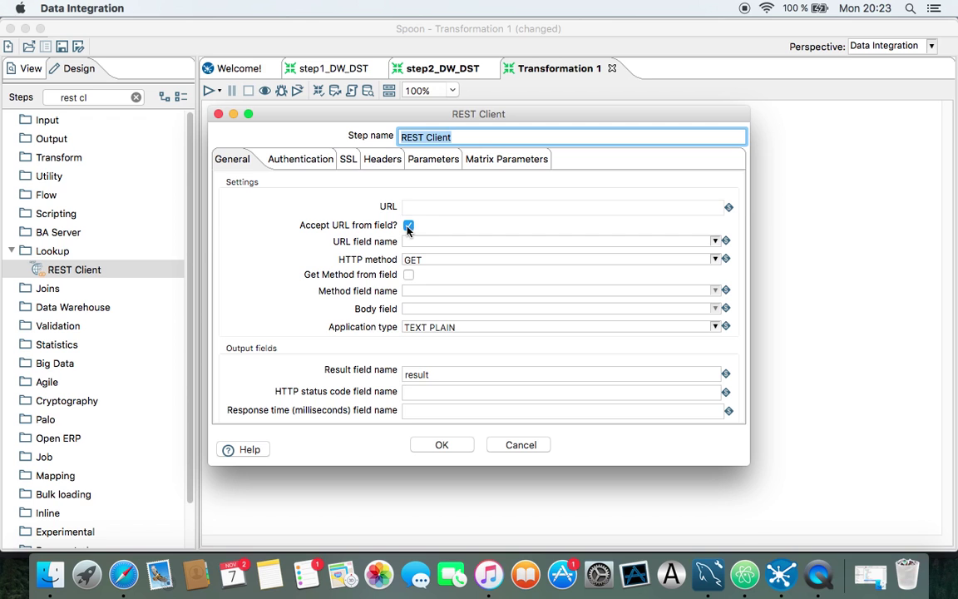
{"action": "left_click", "coordinate": [715, 240]}
{"action": "left_click", "coordinate": [418, 270]}
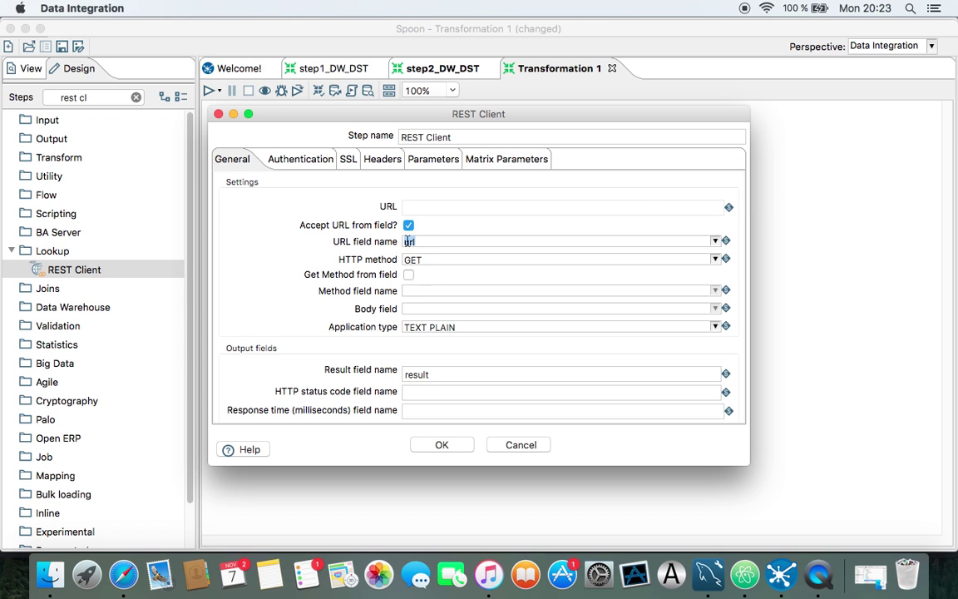
{"action": "left_click", "coordinate": [503, 326]}
{"action": "left_click", "coordinate": [714, 326]}
{"action": "left_click", "coordinate": [429, 367]}
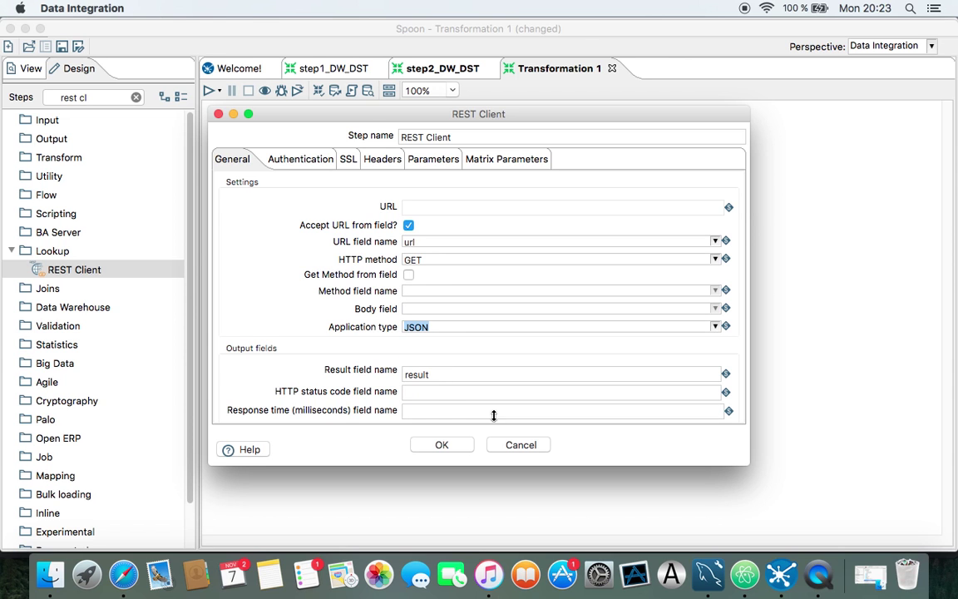
{"action": "left_click", "coordinate": [440, 446]}
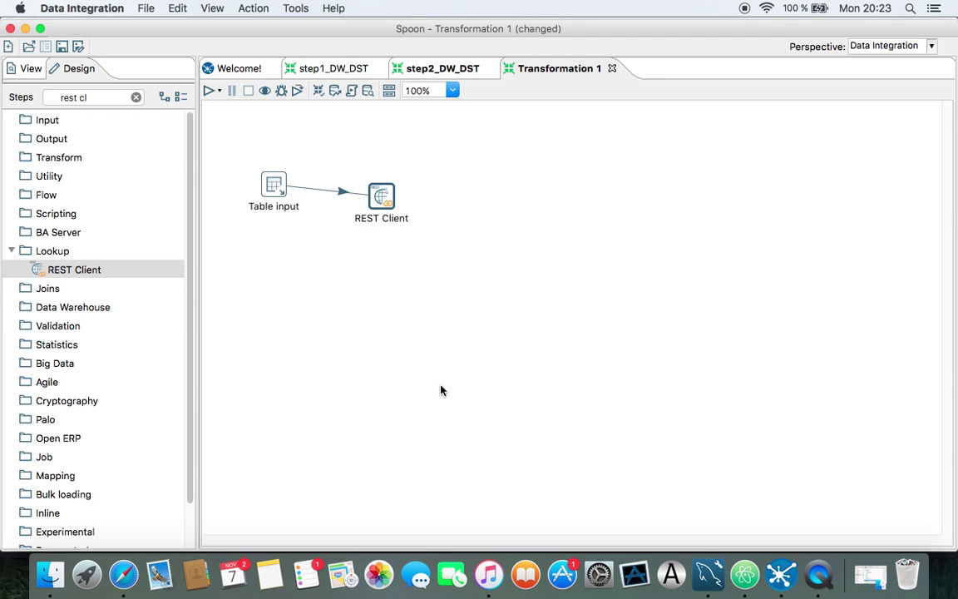
{"action": "left_click_drag", "start_coordinate": [368, 197], "coordinate": [357, 183]}
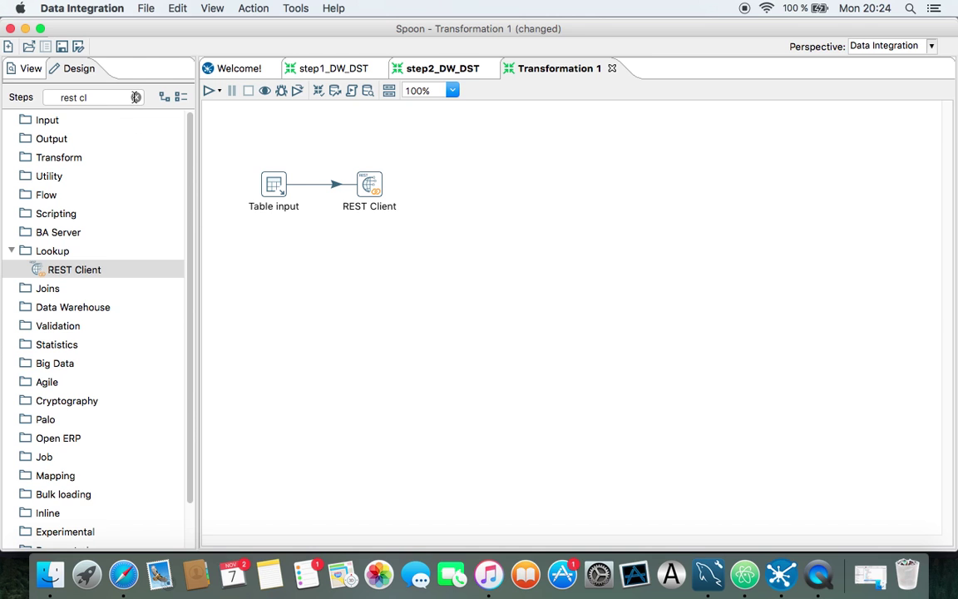
Add a JSON Input step after REST Client, linked as the main output.
{"action": "left_click", "coordinate": [136, 98]}
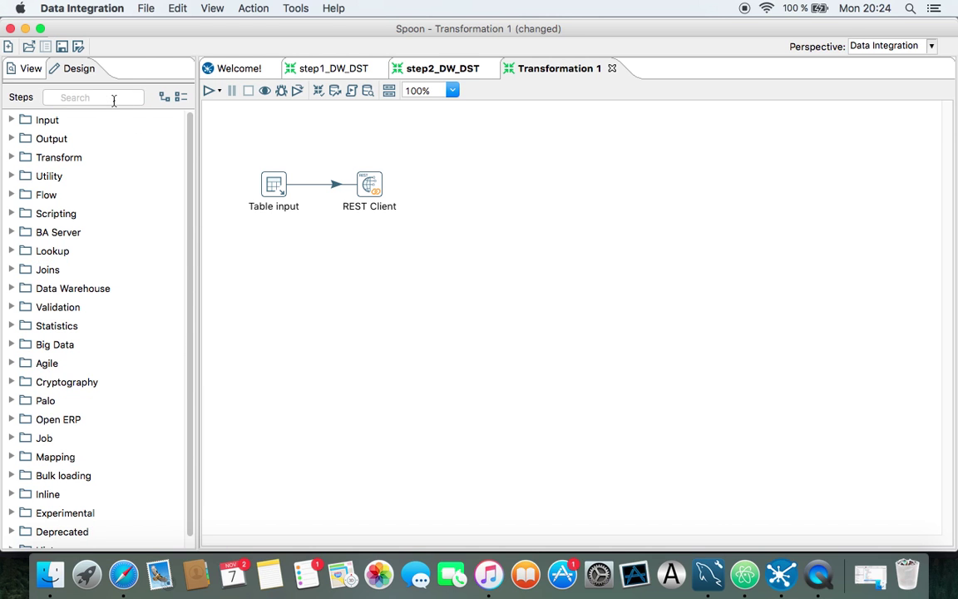
{"action": "type", "text": "http"}
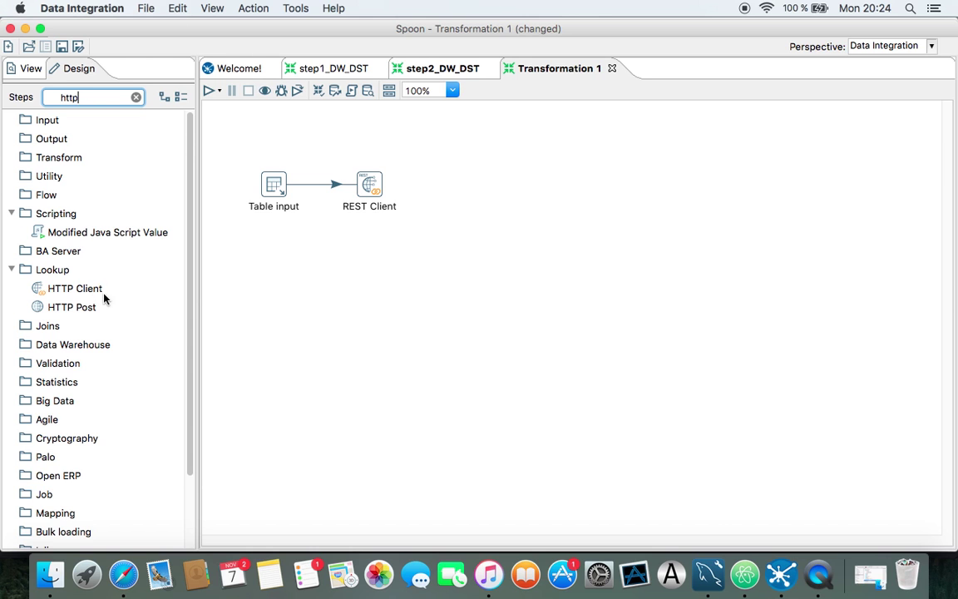
{"action": "left_click_drag", "start_coordinate": [77, 97], "coordinate": [30, 100]}
{"action": "type", "text": "json"}
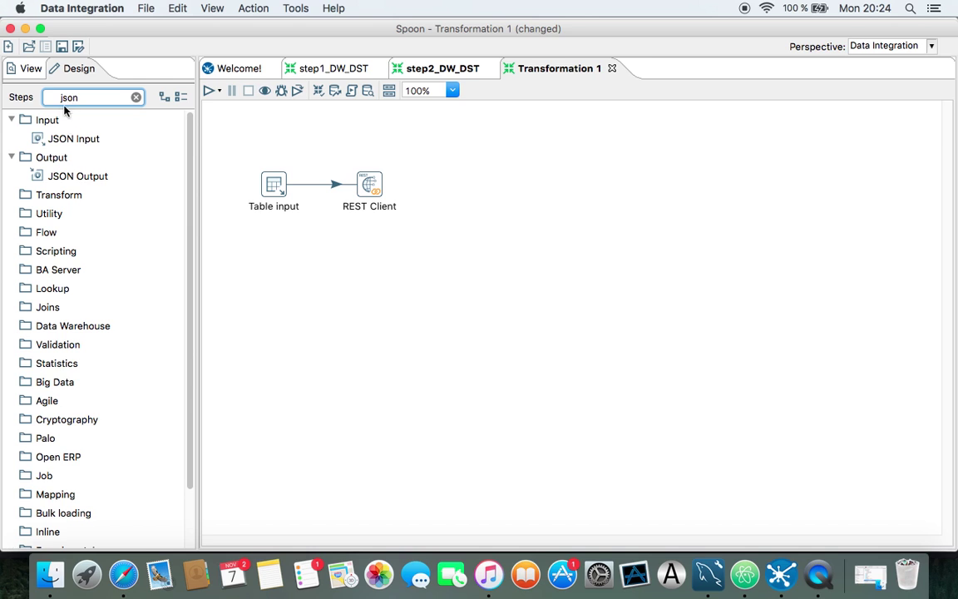
{"action": "left_click_drag", "start_coordinate": [77, 140], "coordinate": [477, 184]}
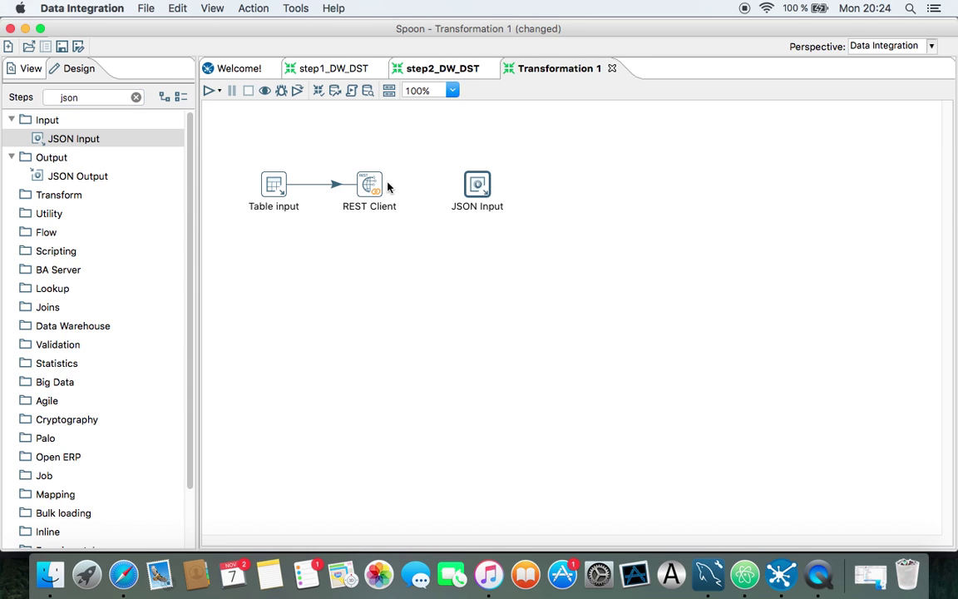
{"action": "left_click_drag", "start_coordinate": [379, 186], "coordinate": [477, 185]}
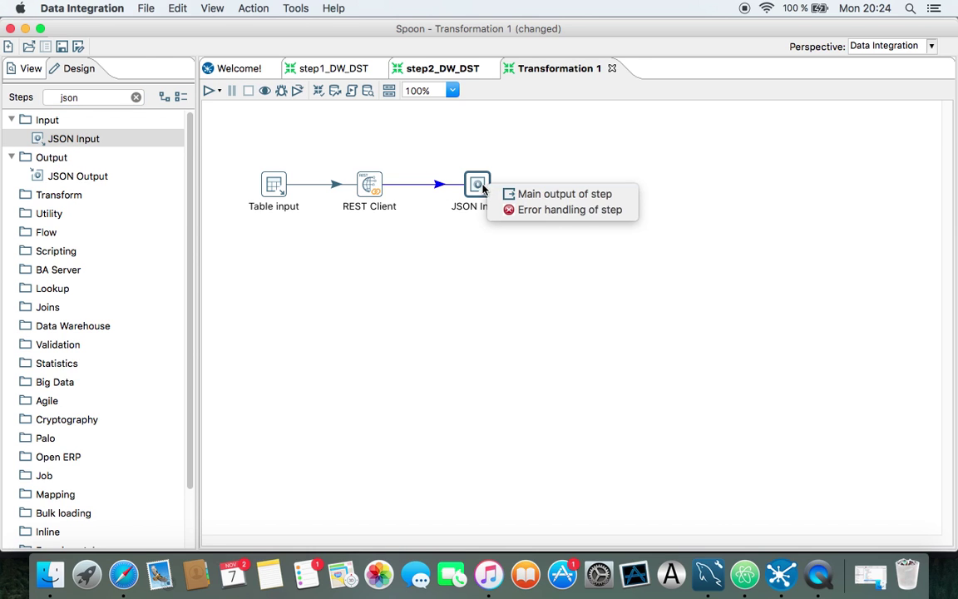
{"action": "left_click", "coordinate": [522, 194]}
{"action": "double_click", "coordinate": [479, 188]}
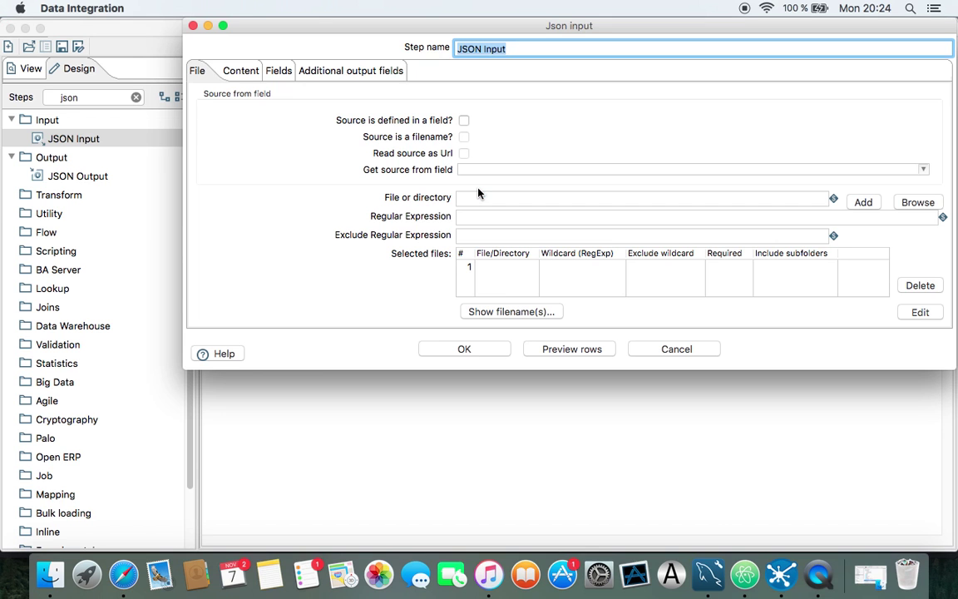
Read the JSON from the 'result' field and widen the Name and Path columns on the Fields tab.
{"action": "left_click", "coordinate": [463, 120]}
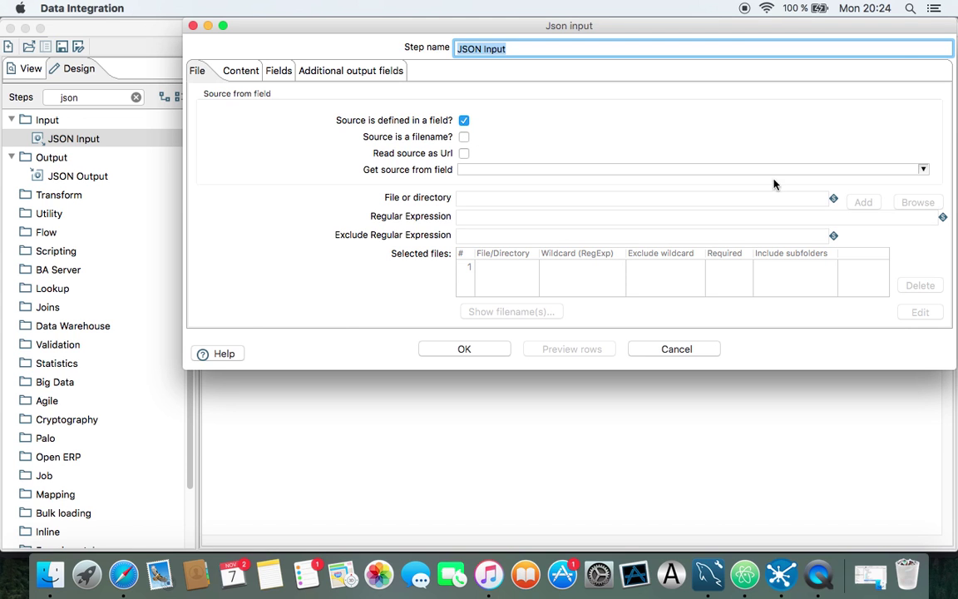
{"action": "left_click", "coordinate": [924, 170]}
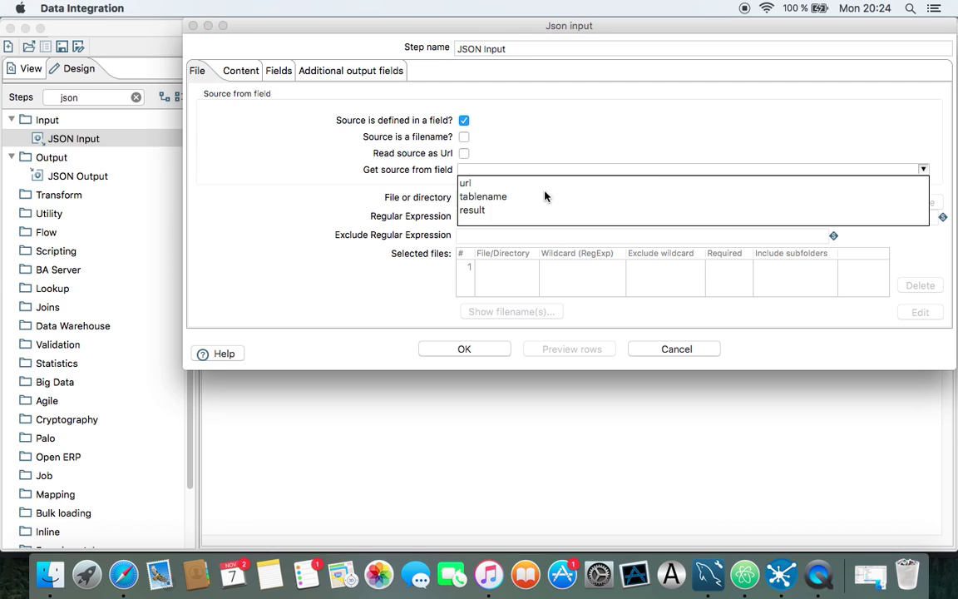
{"action": "left_click", "coordinate": [480, 210]}
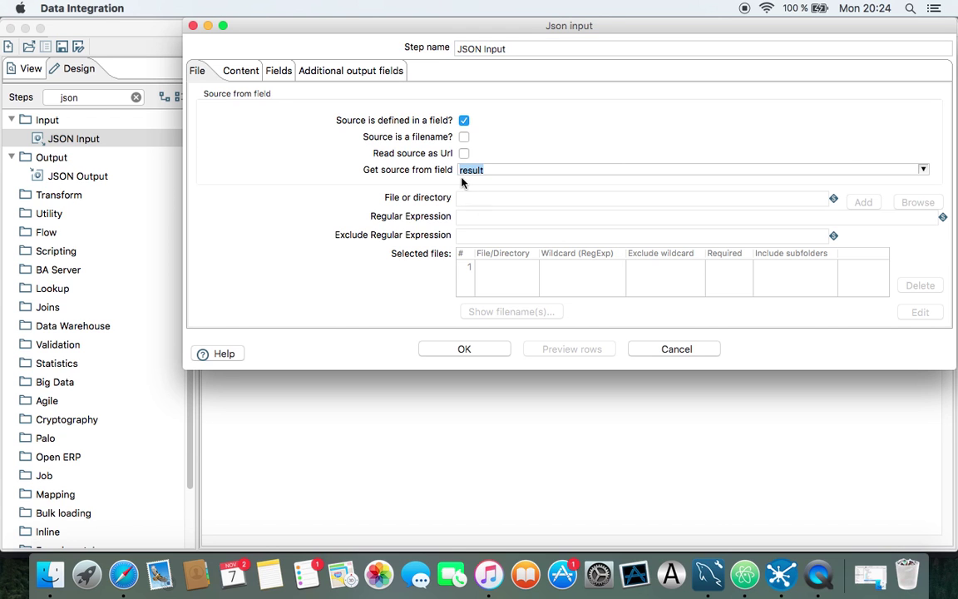
{"action": "left_click", "coordinate": [278, 73]}
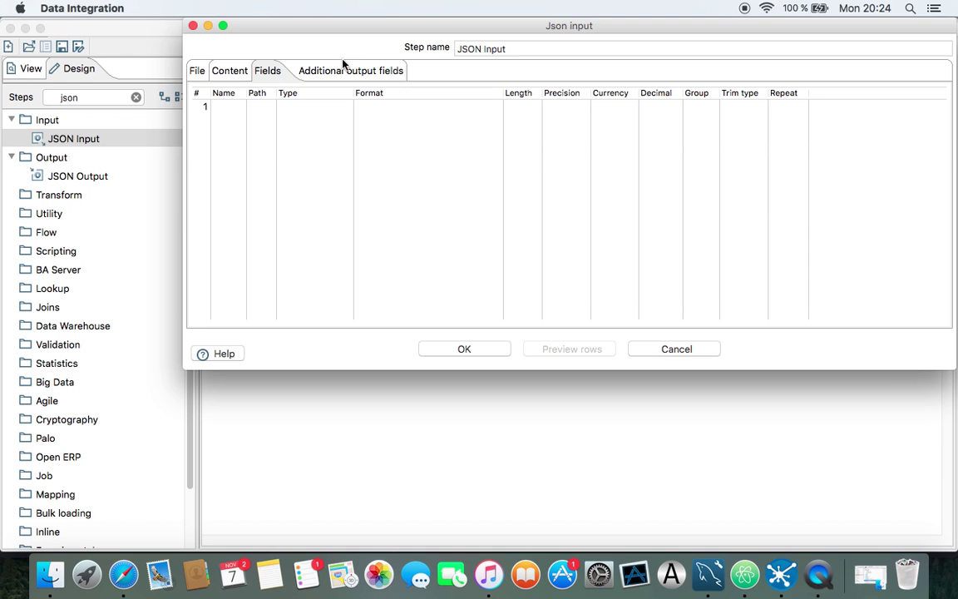
{"action": "left_click_drag", "start_coordinate": [315, 31], "coordinate": [220, 74]}
{"action": "left_click_drag", "start_coordinate": [154, 139], "coordinate": [231, 142]}
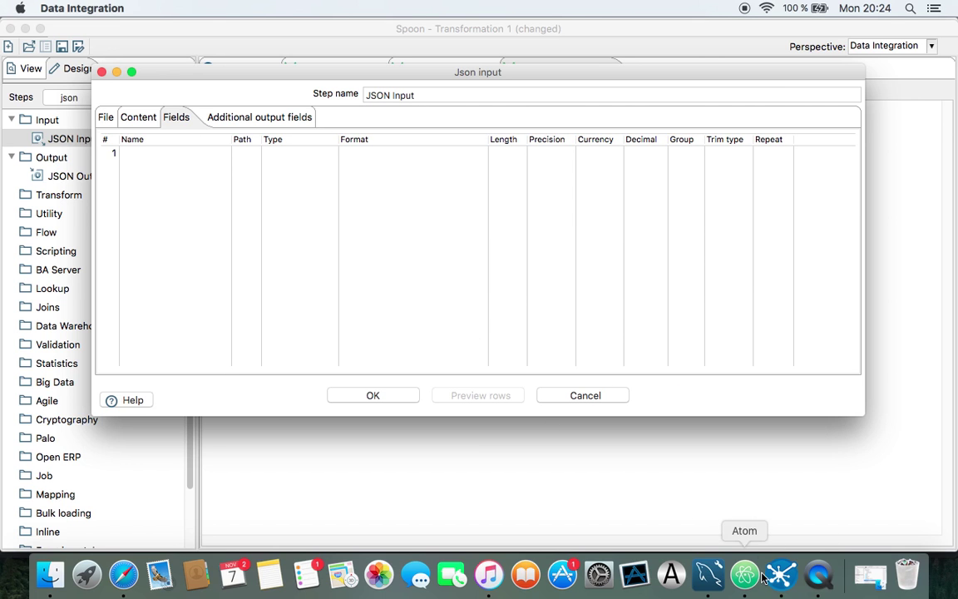
{"action": "left_click_drag", "start_coordinate": [260, 140], "coordinate": [346, 141]}
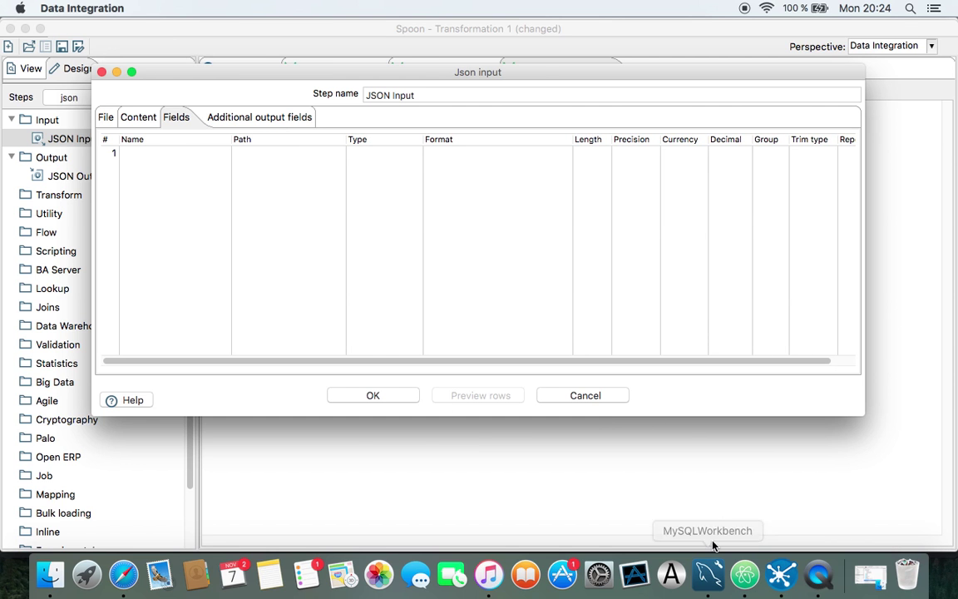
In Safari, review the FOLK1A table-info JSON in the Statistikbank API console, noting the "id": "OMRÅDE" entry.
{"action": "key", "text": "super+Tab"}
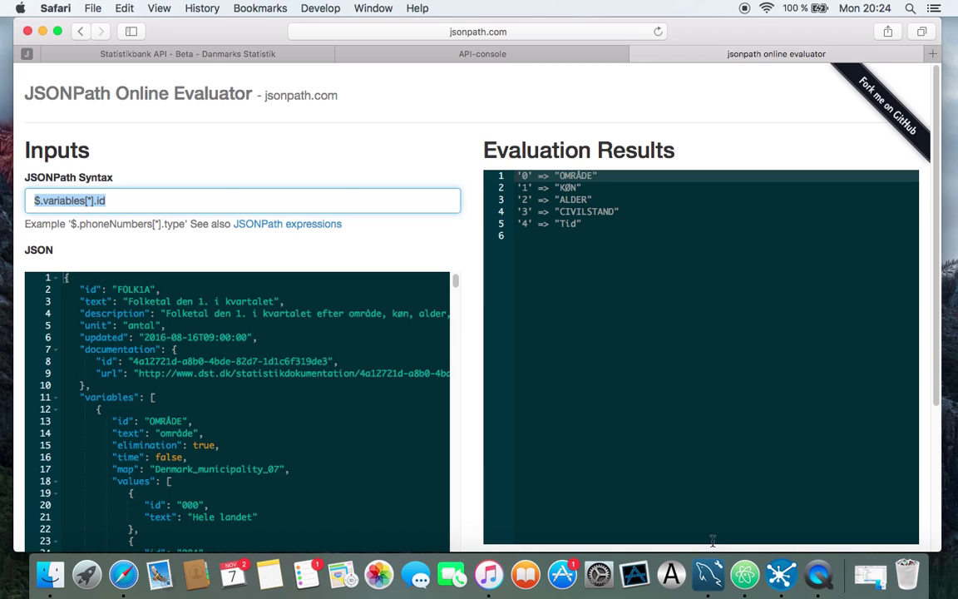
{"action": "left_click", "coordinate": [480, 53]}
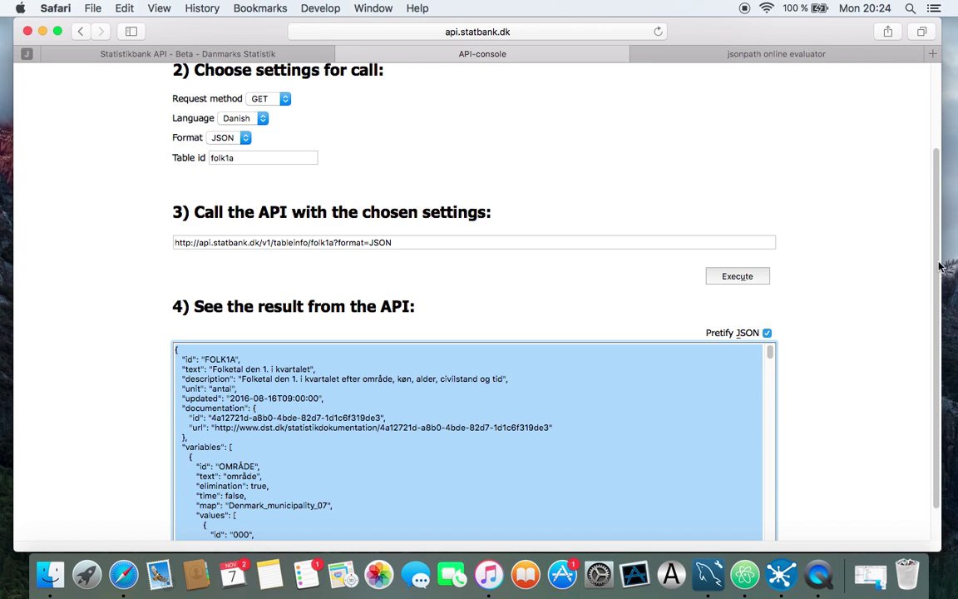
{"action": "scroll", "coordinate": [845, 241], "scroll_direction": "down", "scroll_amount": 2}
{"action": "mouse_move", "coordinate": [770, 312]}
{"action": "left_mouse_down"}
{"action": "mouse_move", "coordinate": [770, 431]}
{"action": "mouse_move", "coordinate": [770, 314]}
{"action": "left_mouse_up"}
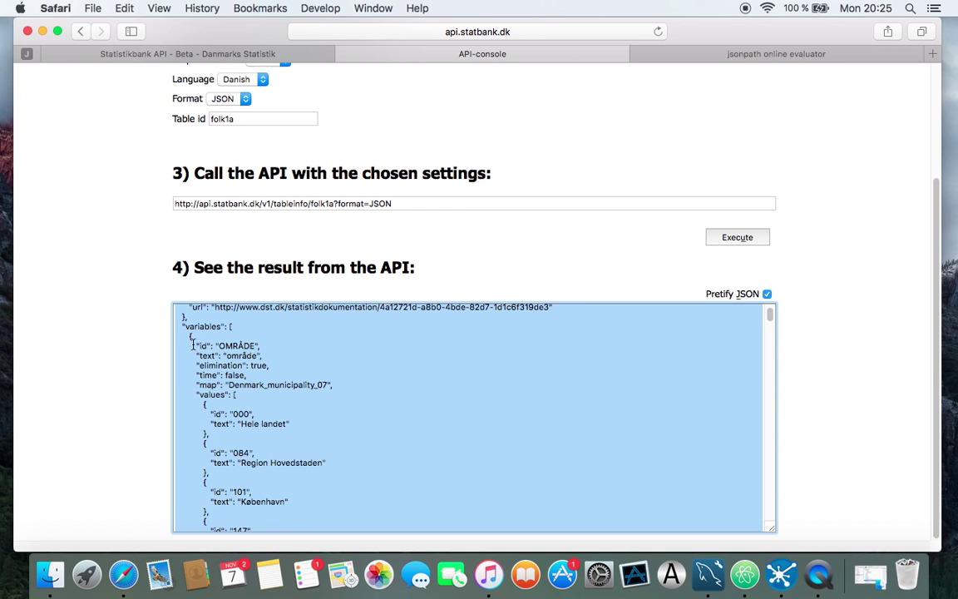
{"action": "scroll", "coordinate": [243, 366], "scroll_direction": "up", "scroll_amount": 3}
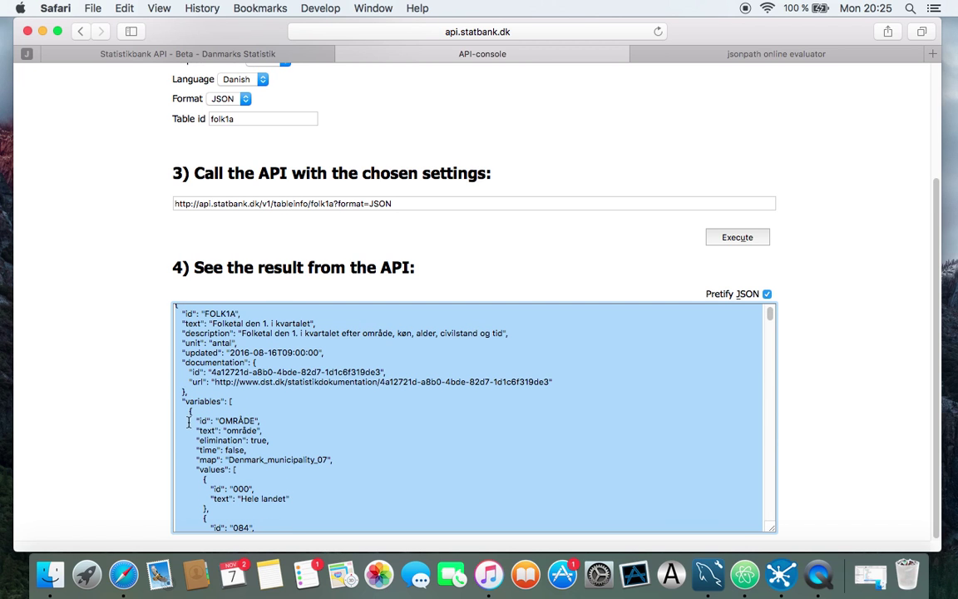
{"action": "left_click_drag", "start_coordinate": [194, 420], "coordinate": [265, 420]}
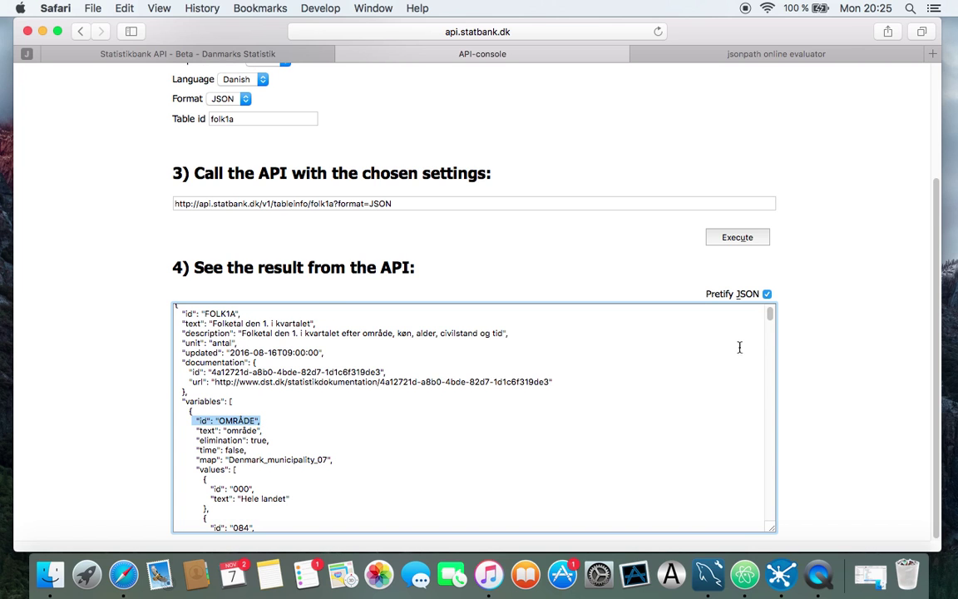
{"action": "left_click_drag", "start_coordinate": [771, 320], "coordinate": [772, 400]}
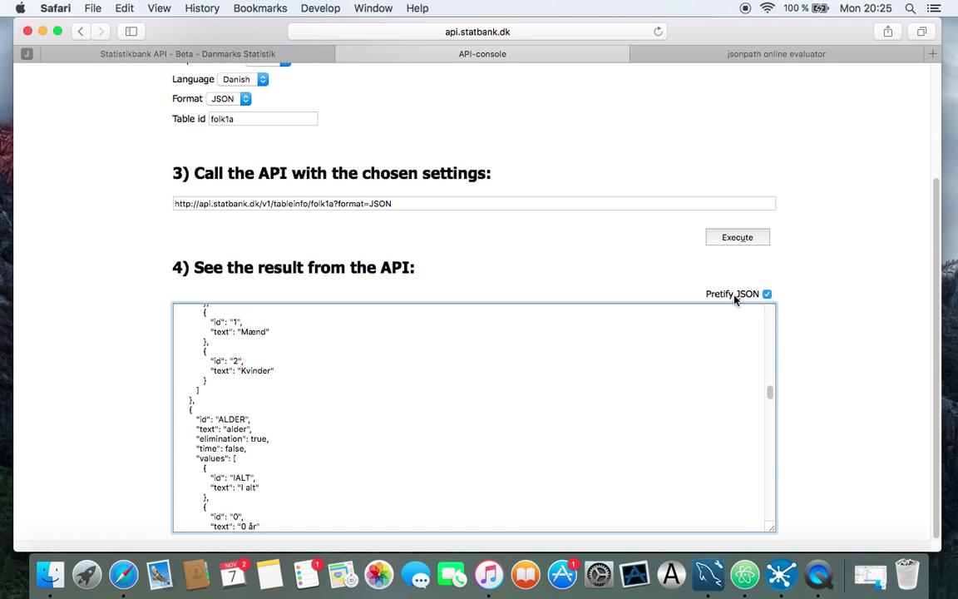
{"action": "left_click_drag", "start_coordinate": [936, 310], "coordinate": [873, 306]}
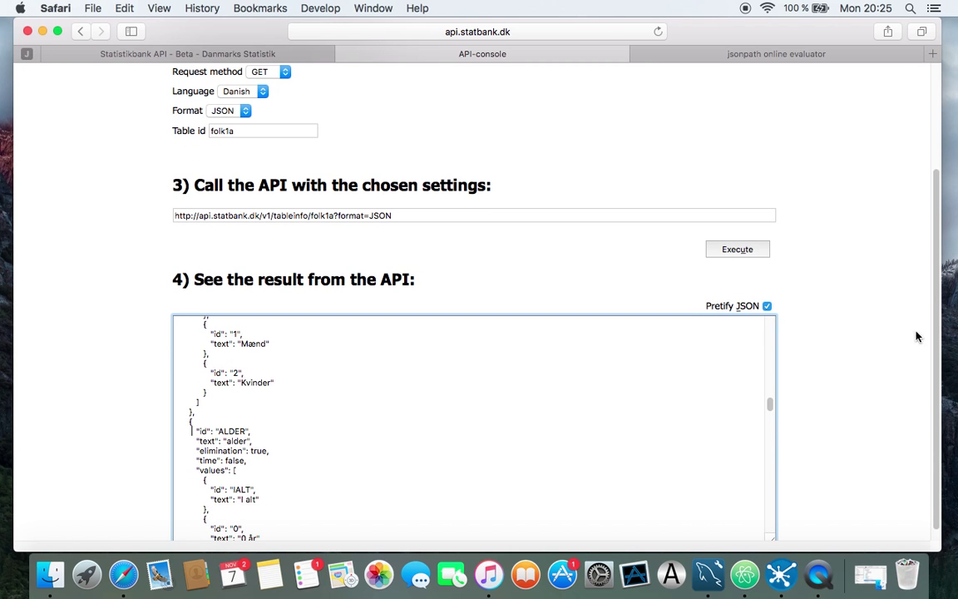
{"action": "mouse_move", "coordinate": [938, 353]}
{"action": "left_mouse_down"}
{"action": "mouse_move", "coordinate": [936, 252]}
{"action": "mouse_move", "coordinate": [930, 349]}
{"action": "left_mouse_up"}
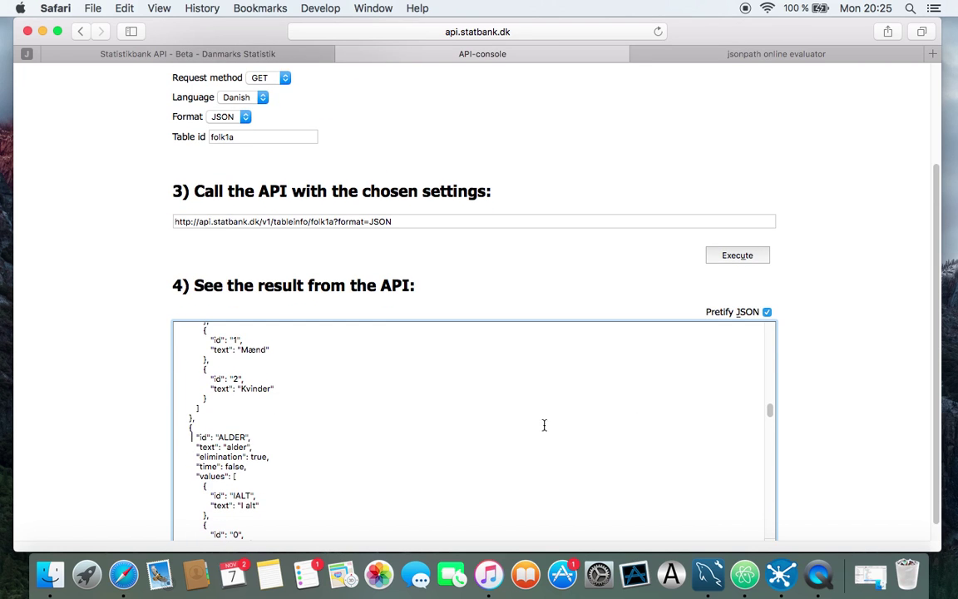
Select the whole JSON result and return to the JSONPath evaluator tab.
{"action": "left_click", "coordinate": [474, 420]}
{"action": "key", "text": "super+a"}
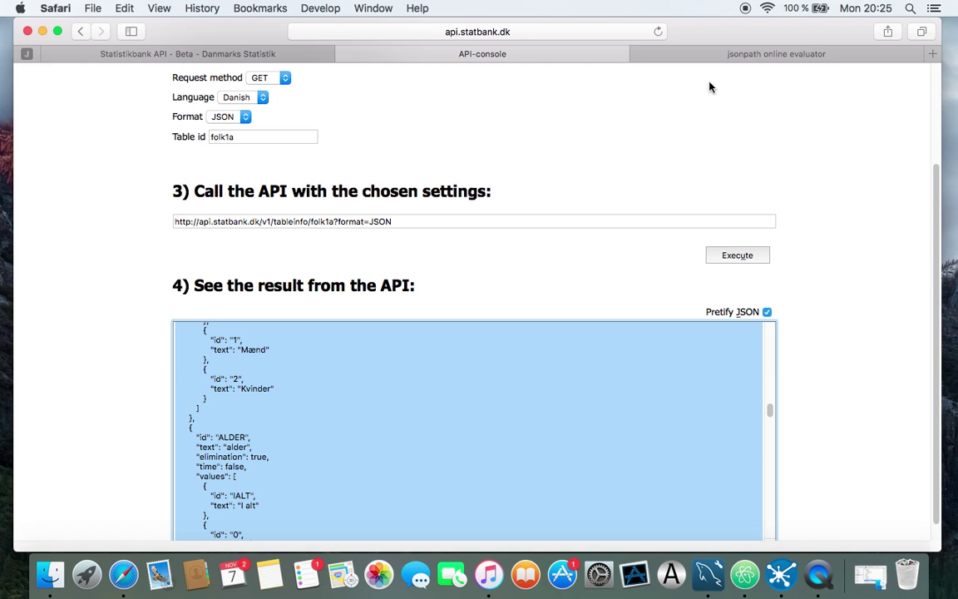
{"action": "left_click", "coordinate": [720, 57]}
Browse the JSON document in the evaluator's editor from end back to start.
{"action": "left_click", "coordinate": [243, 384]}
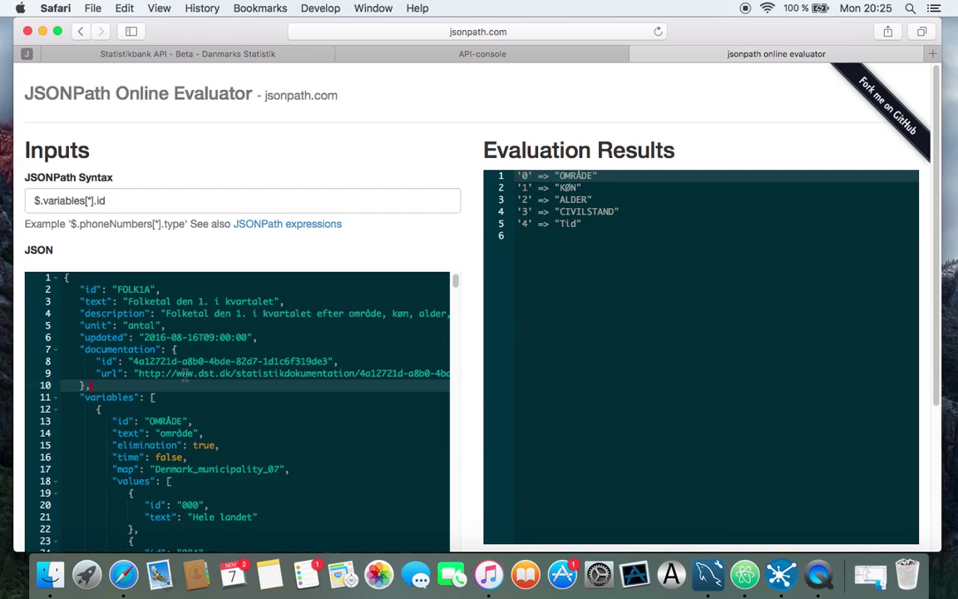
{"action": "key", "text": "super+Down"}
{"action": "scroll", "coordinate": [331, 378], "scroll_direction": "down", "scroll_amount": 5}
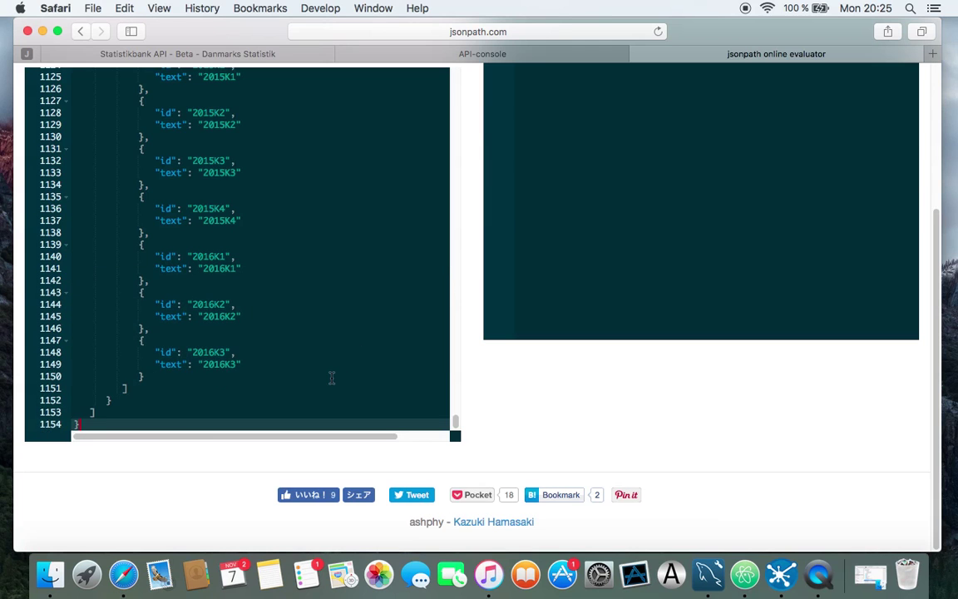
{"action": "key", "text": "super+Up"}
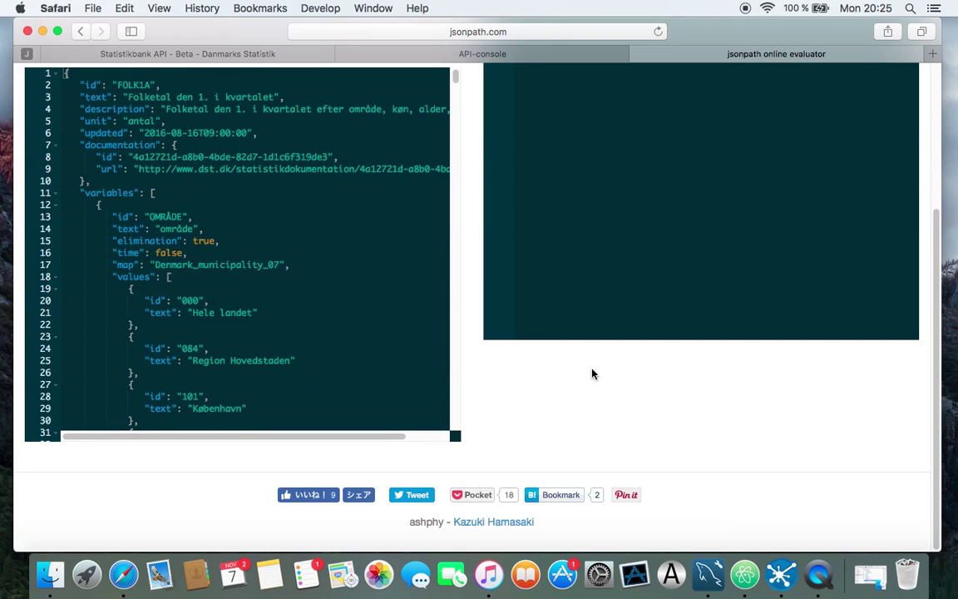
{"action": "left_click_drag", "start_coordinate": [935, 323], "coordinate": [933, 170]}
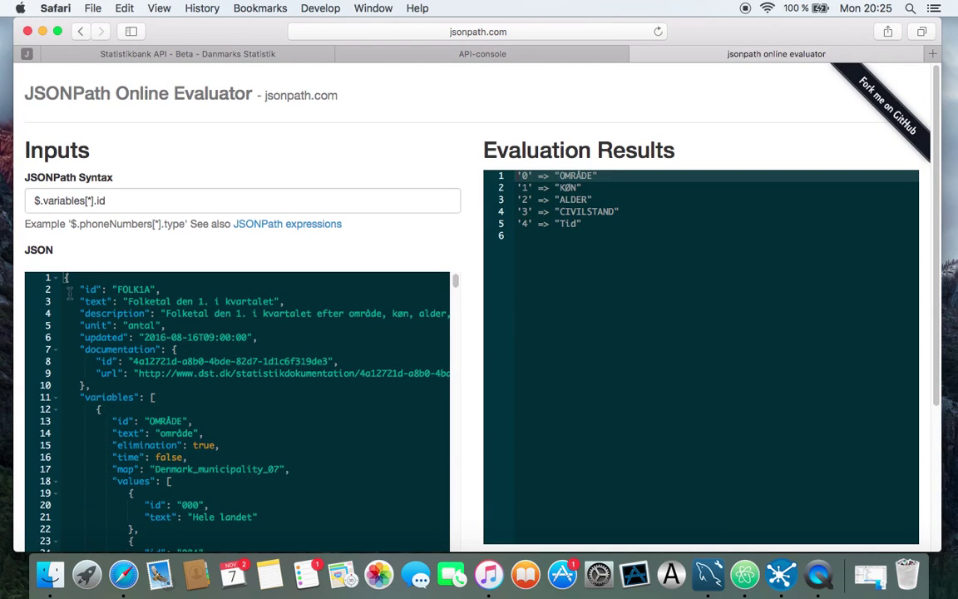
Change the JSONPath to $.variables[*].id, check the five returned ids, and select the expression for copying.
{"action": "left_click", "coordinate": [114, 199]}
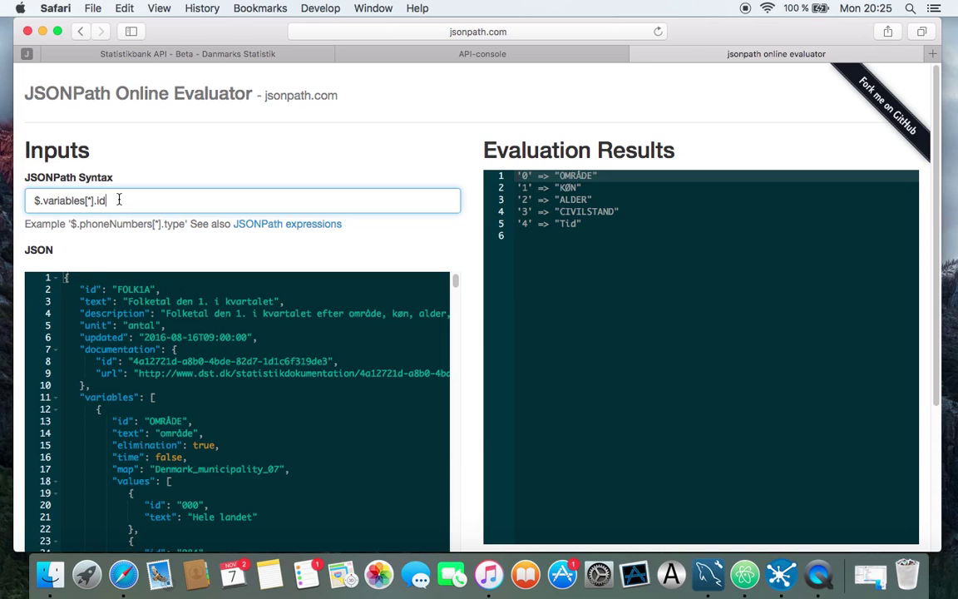
{"action": "key", "text": "BackSpace"}
{"action": "key", "text": "BackSpace"}
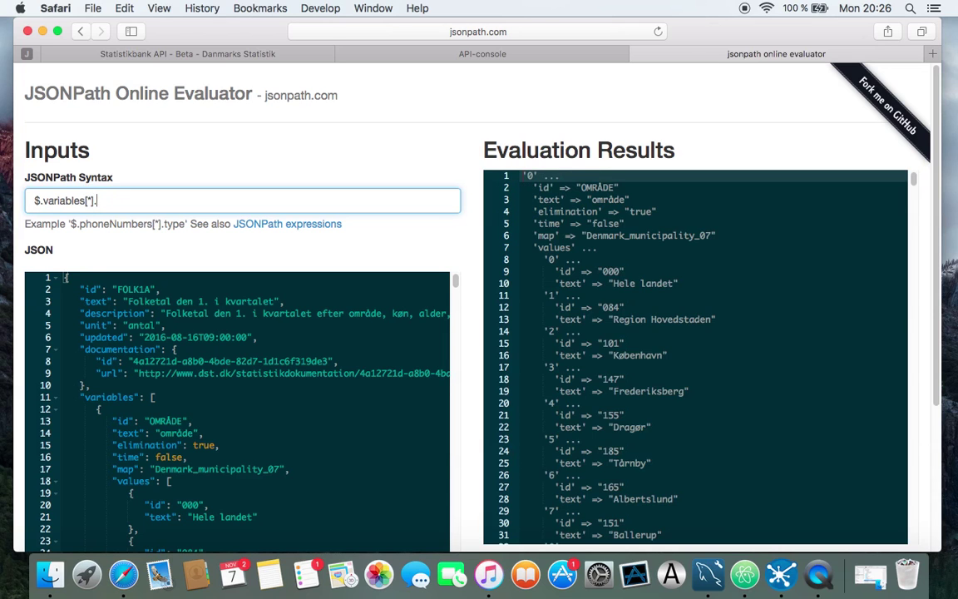
{"action": "key", "text": "BackSpace"}
{"action": "key", "text": "BackSpace"}
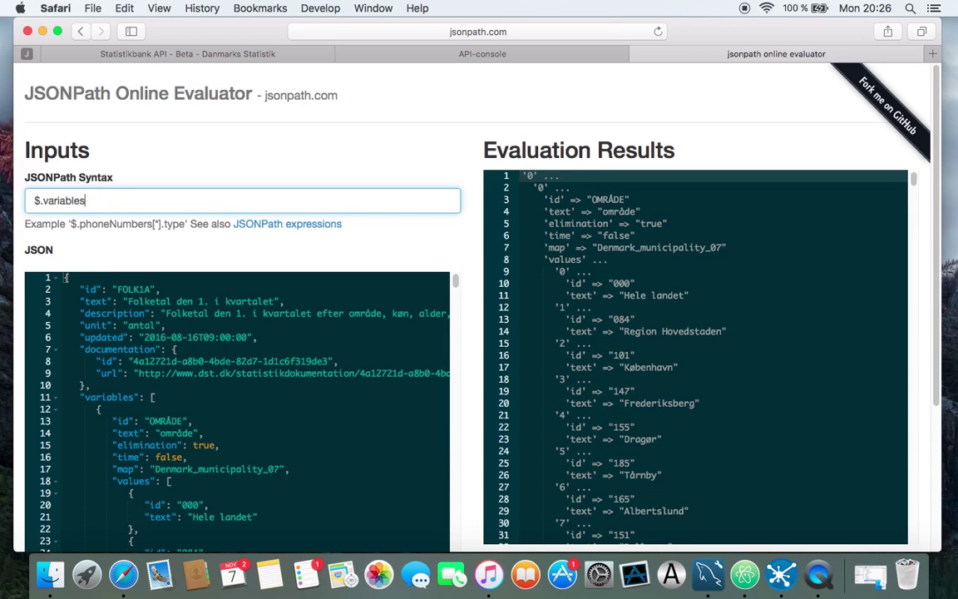
{"action": "type", "text": "[]"}
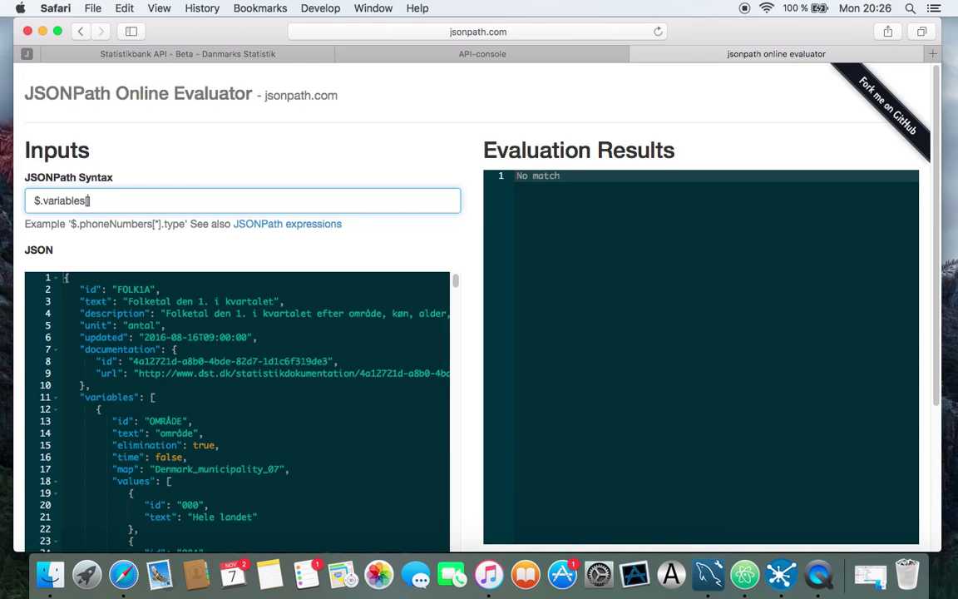
{"action": "type", "text": "*"}
{"action": "key", "text": "Right"}
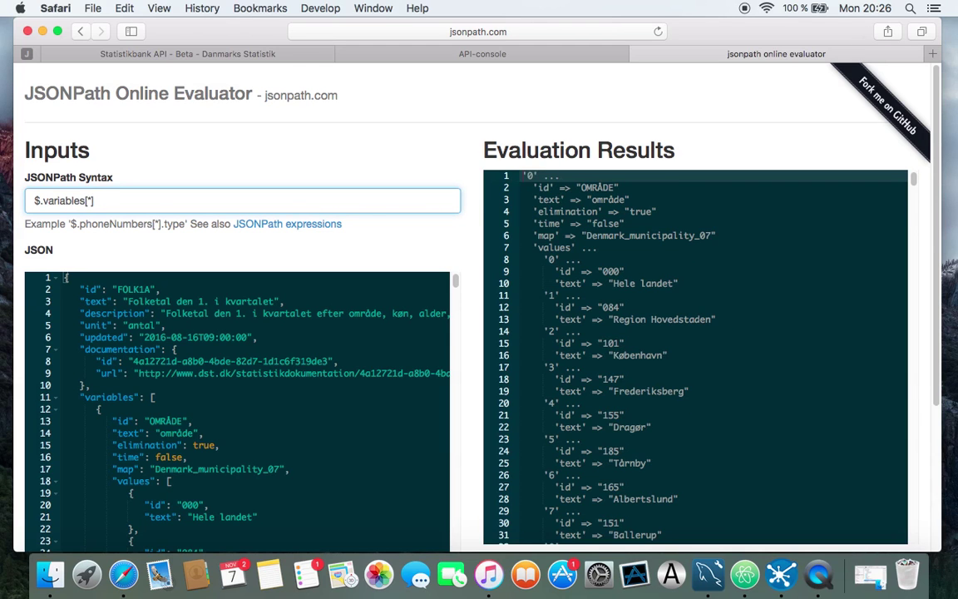
{"action": "type", "text": ".id"}
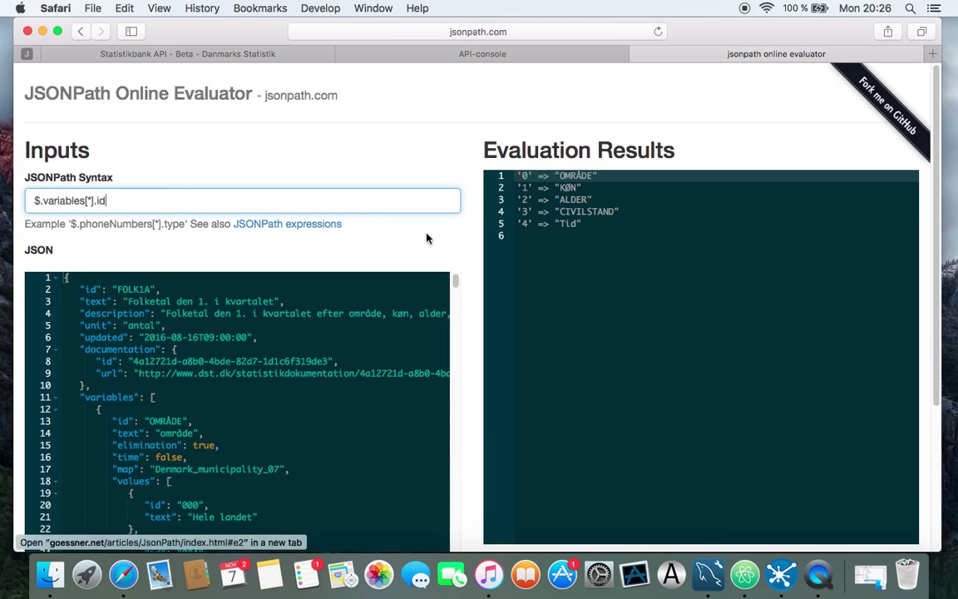
{"action": "left_click_drag", "start_coordinate": [582, 223], "coordinate": [517, 176]}
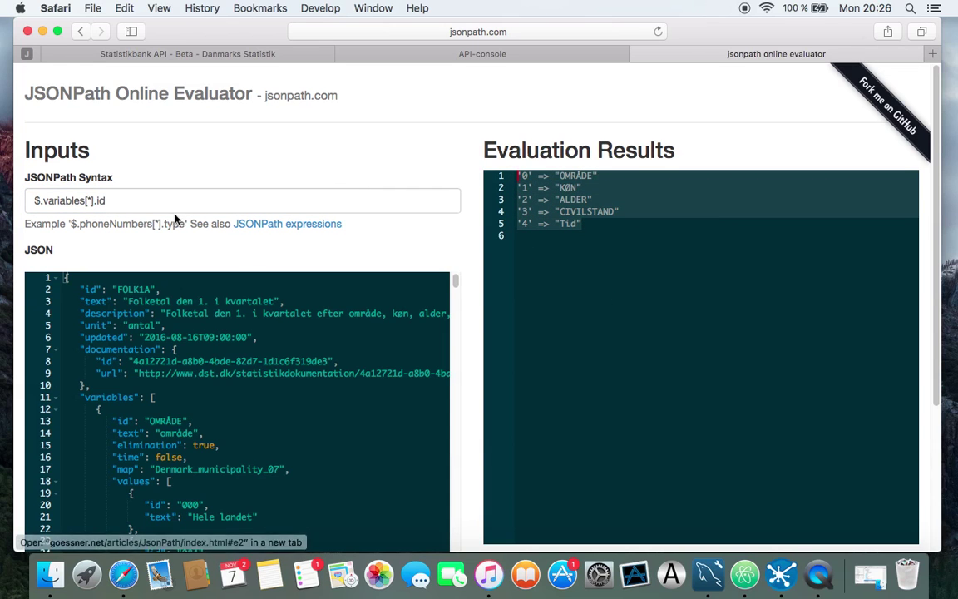
{"action": "left_click", "coordinate": [114, 200]}
{"action": "left_click_drag", "start_coordinate": [114, 200], "coordinate": [9, 194]}
{"action": "key", "text": "super+c"}
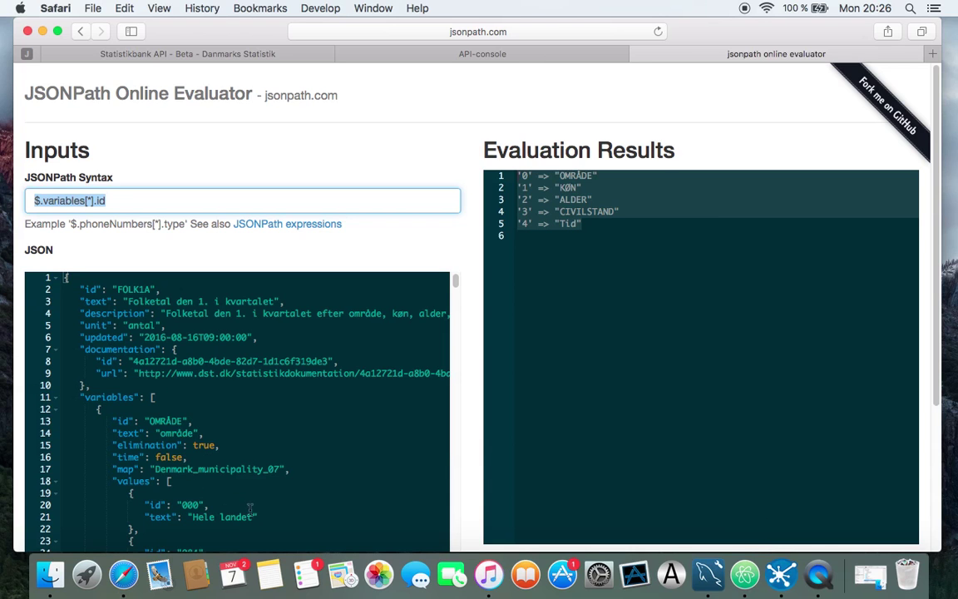
{"action": "left_click", "coordinate": [784, 580]}
Name the first field 'parameters', paste $.variables[*].id as its path, and confirm.
{"action": "left_click", "coordinate": [169, 154]}
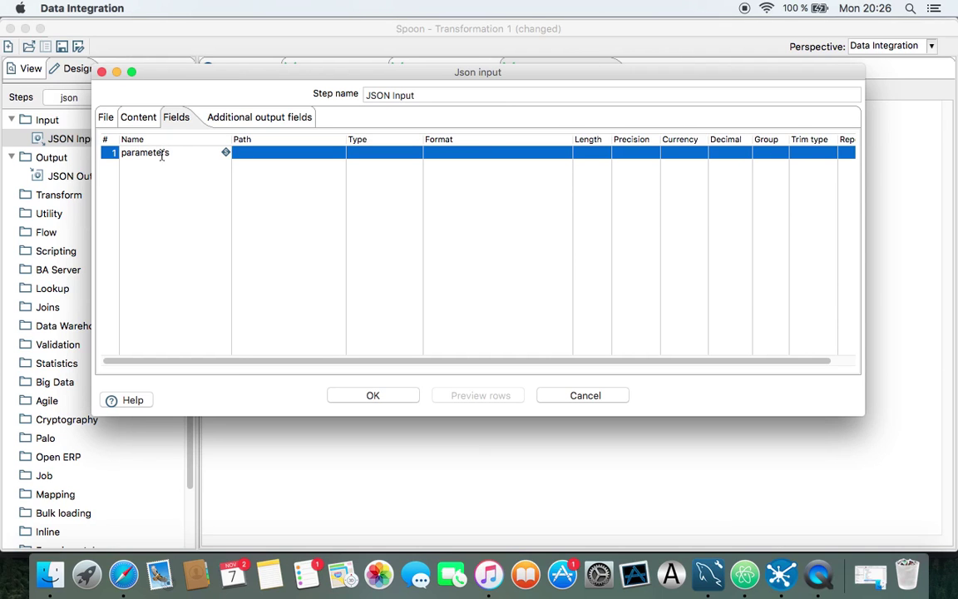
{"action": "left_click", "coordinate": [262, 157]}
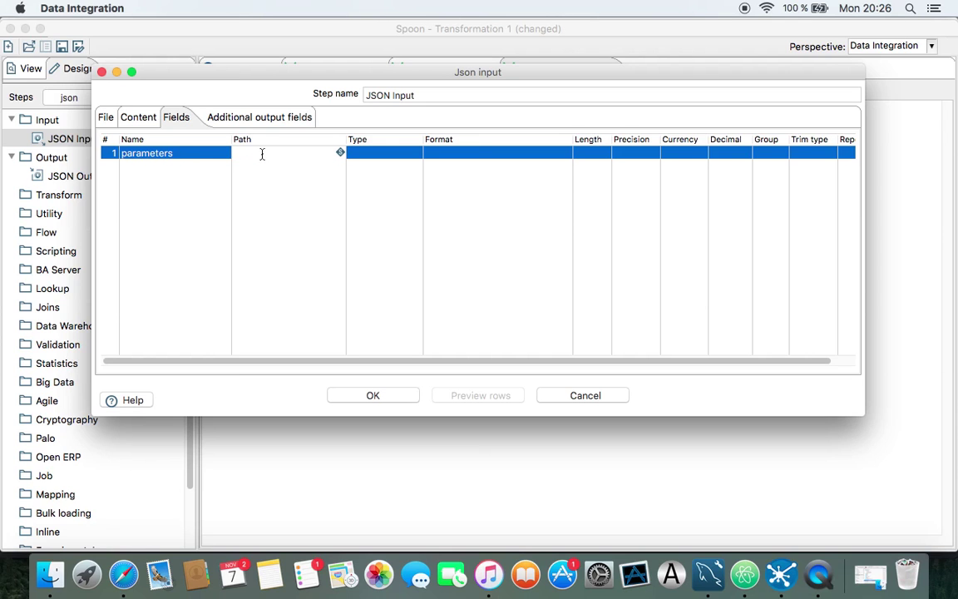
{"action": "key", "text": "super+v"}
{"action": "left_click", "coordinate": [383, 402]}
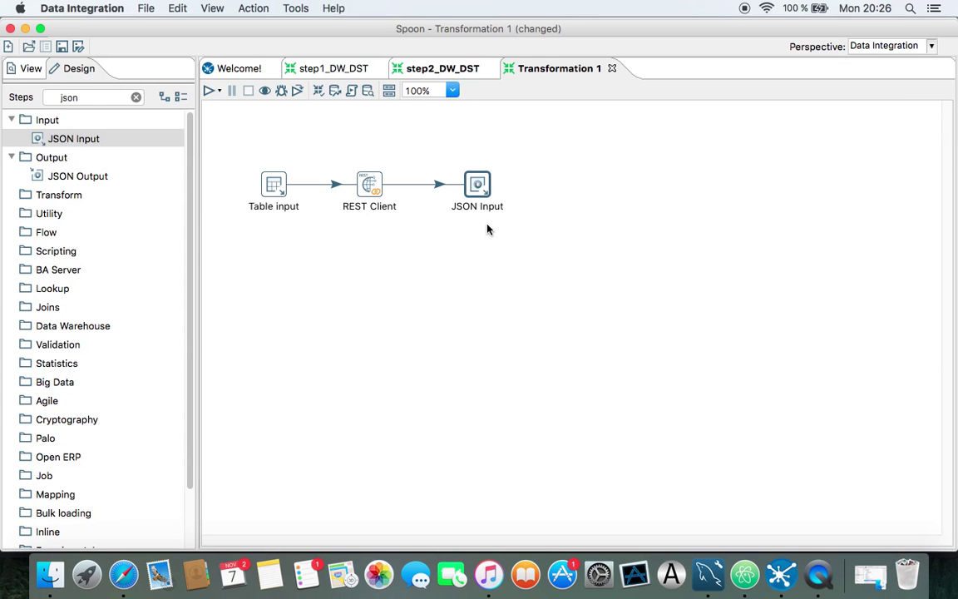
Add a Select values step linked from JSON Input as its main output.
{"action": "left_click", "coordinate": [131, 97]}
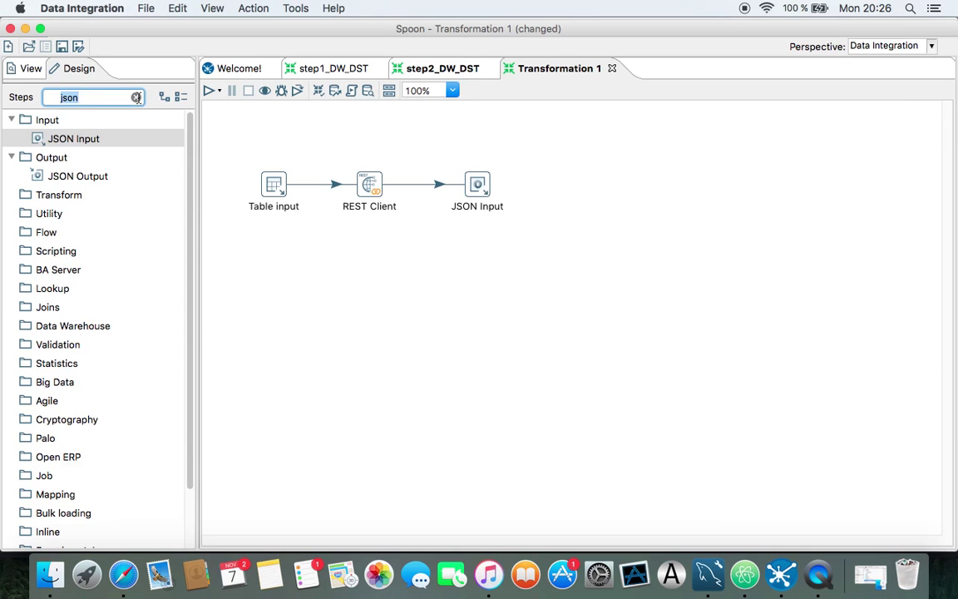
{"action": "key", "text": "BackSpace"}
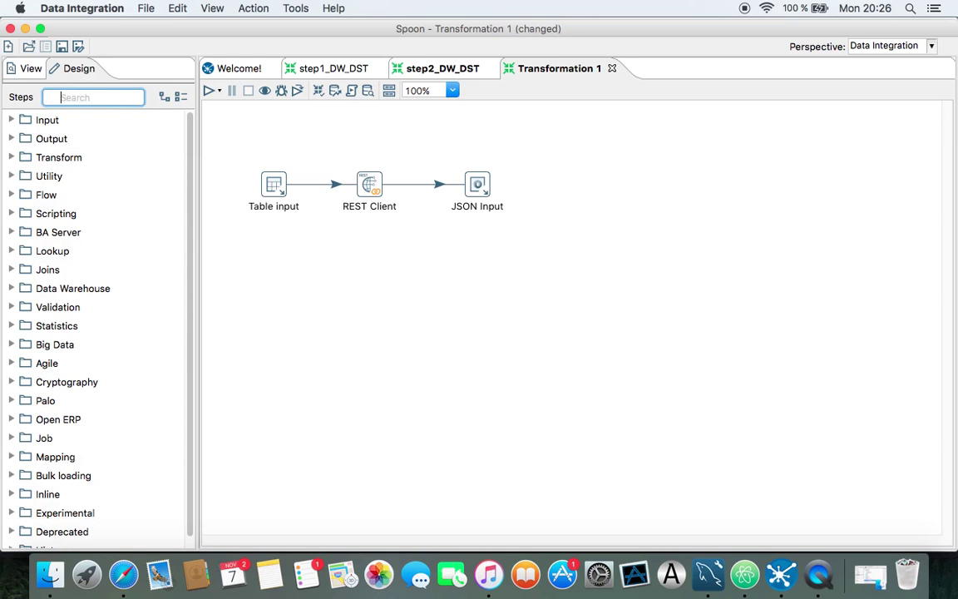
{"action": "type", "text": "sele"}
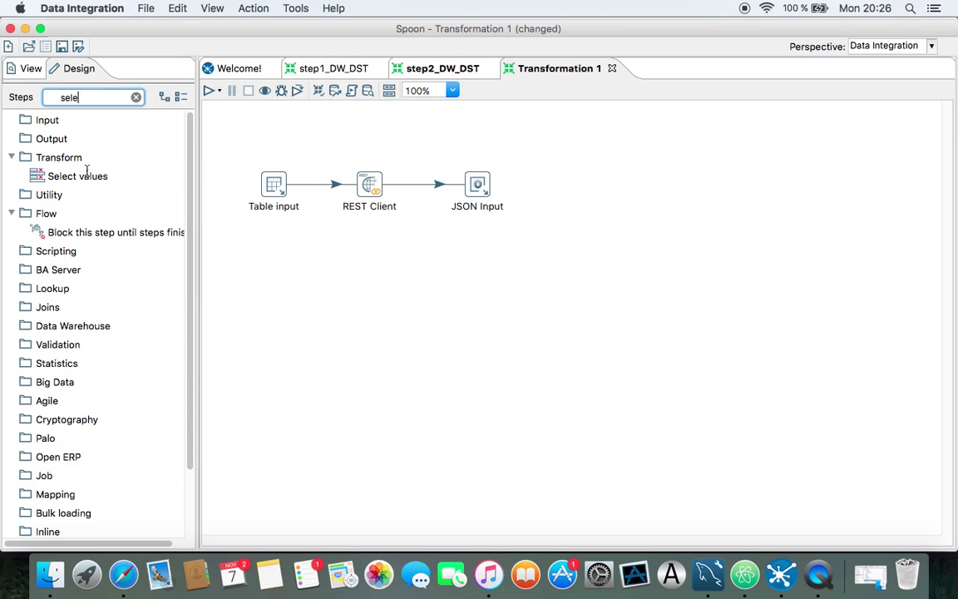
{"action": "type", "text": "c"}
{"action": "left_click_drag", "start_coordinate": [81, 178], "coordinate": [553, 187]}
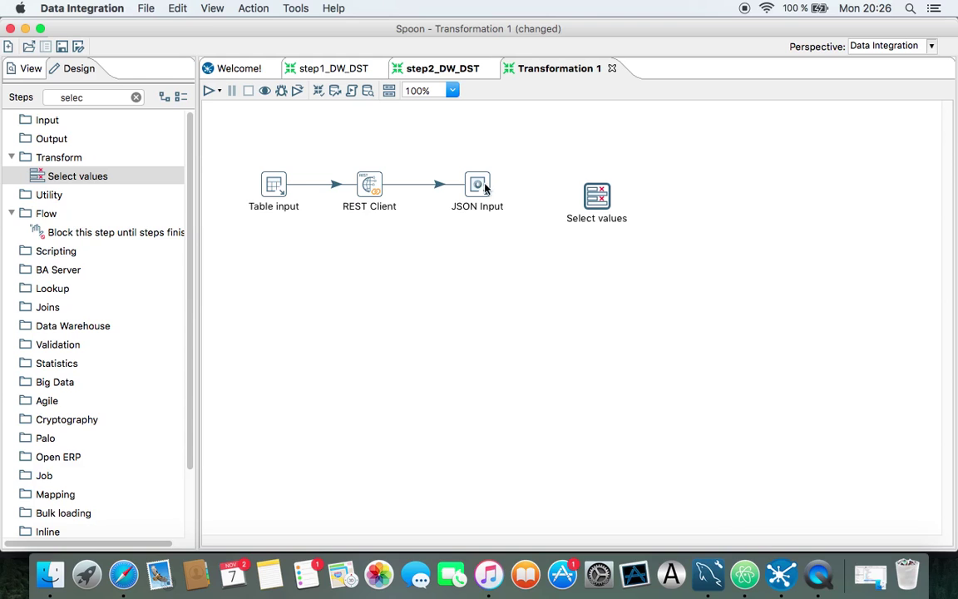
{"action": "left_click_drag", "start_coordinate": [487, 188], "coordinate": [616, 198]}
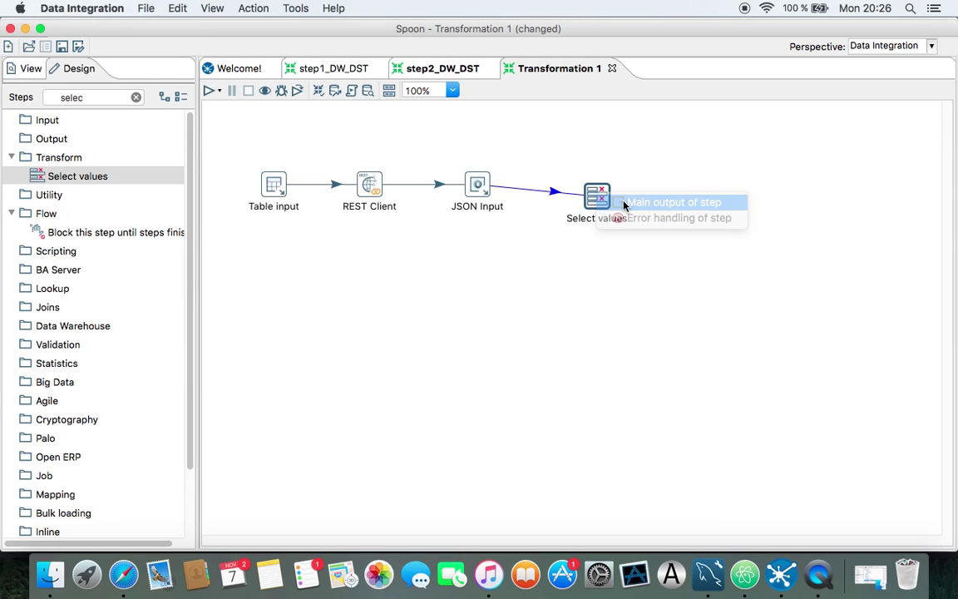
{"action": "left_click", "coordinate": [626, 203]}
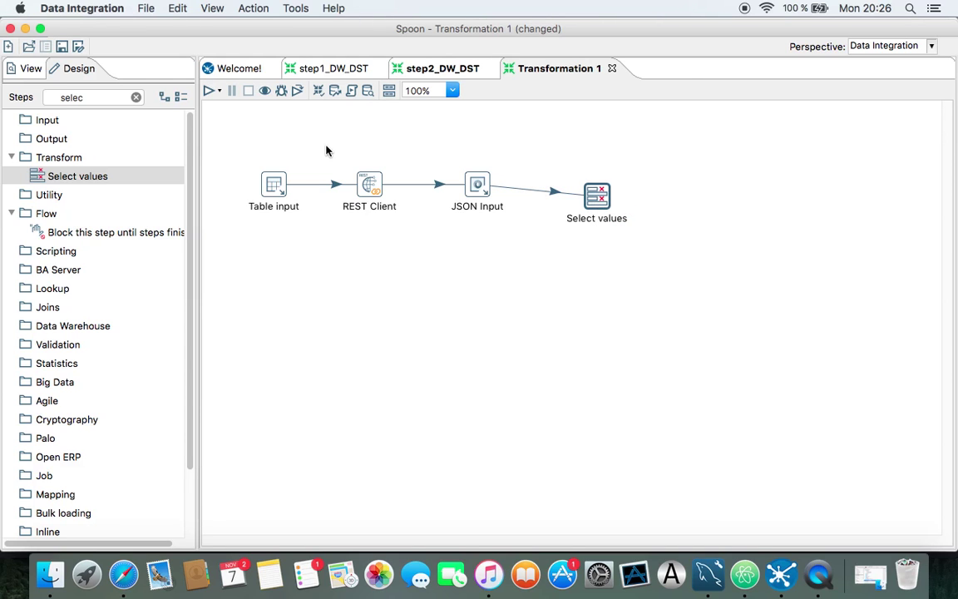
{"action": "double_click", "coordinate": [599, 197]}
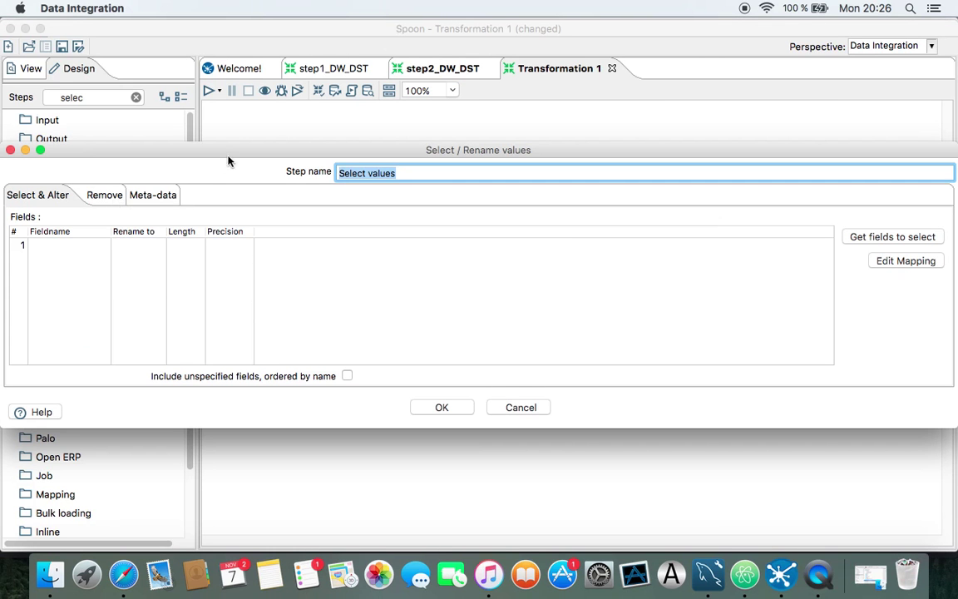
Load the incoming fields, remove result and url so only tablename and parameters remain, and confirm.
{"action": "left_click", "coordinate": [923, 233]}
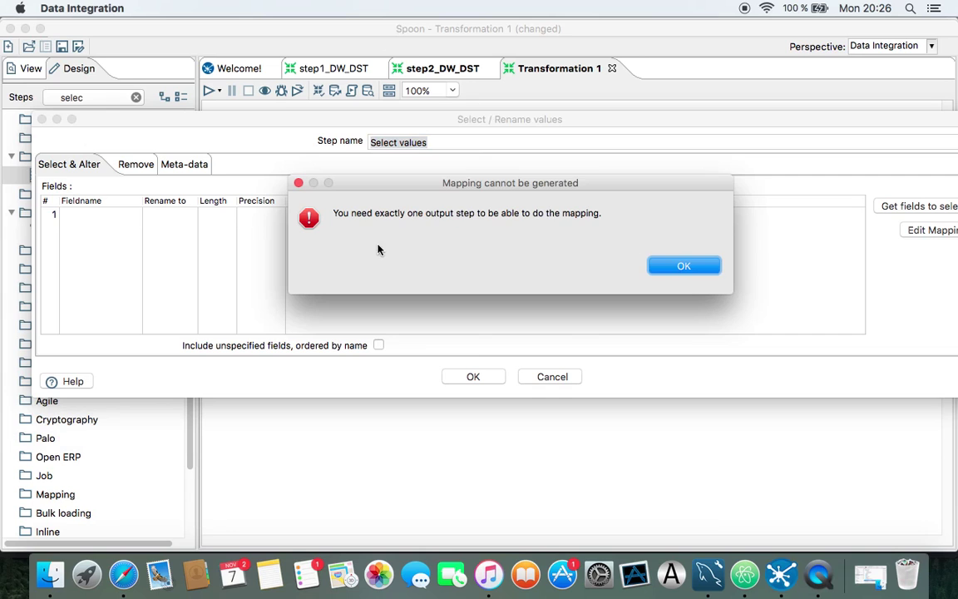
{"action": "key", "text": "Return"}
{"action": "left_click", "coordinate": [904, 208]}
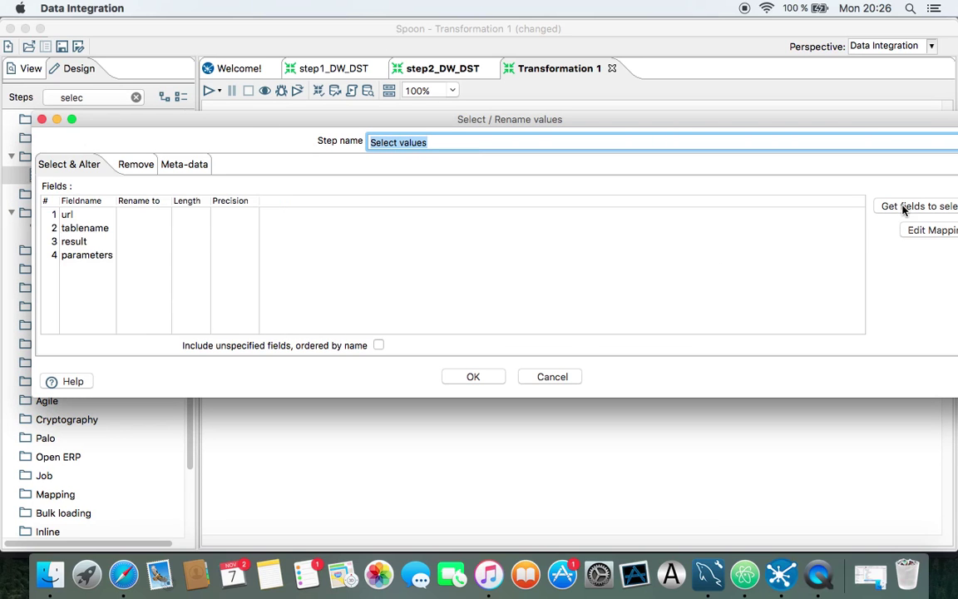
{"action": "left_click", "coordinate": [45, 228]}
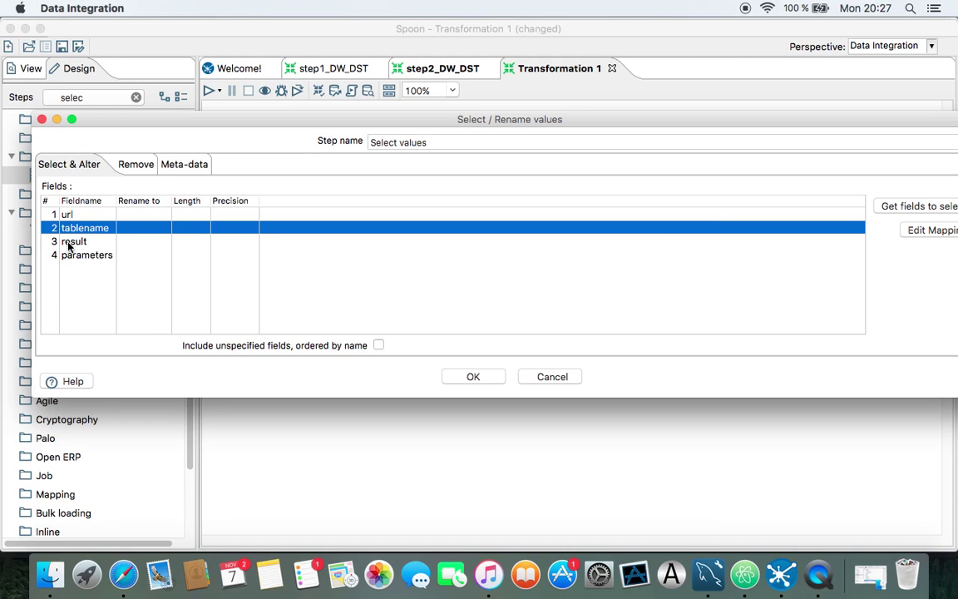
{"action": "left_click", "coordinate": [68, 241]}
{"action": "right_click", "coordinate": [48, 235]}
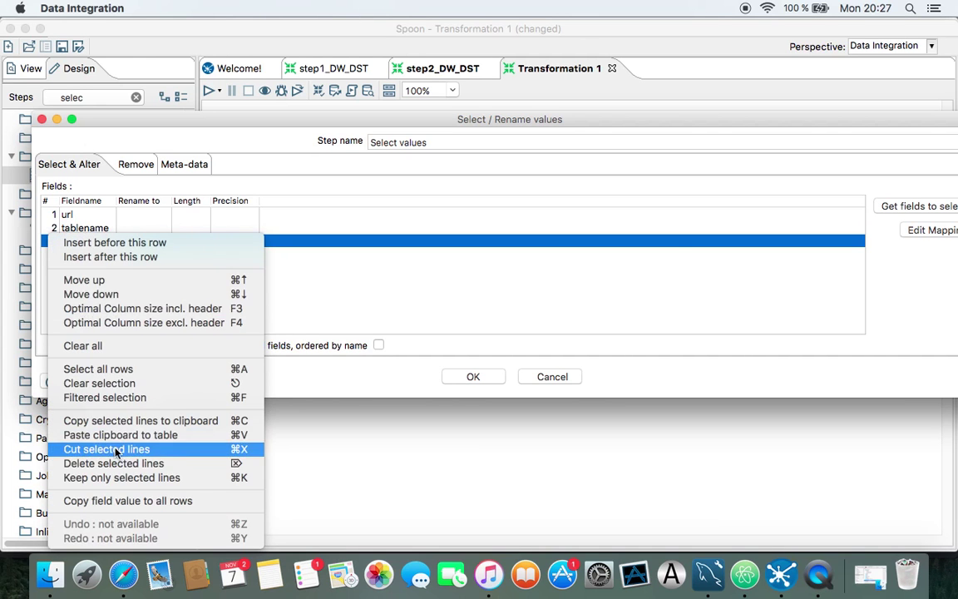
{"action": "left_click", "coordinate": [113, 463]}
{"action": "left_click", "coordinate": [49, 214]}
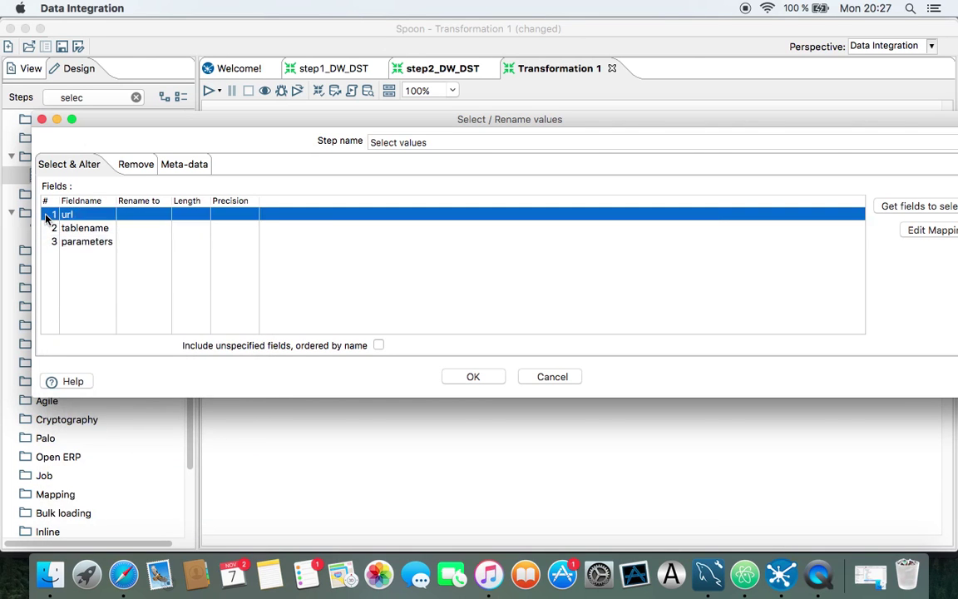
{"action": "right_click", "coordinate": [47, 214]}
{"action": "left_click", "coordinate": [120, 442]}
{"action": "left_click", "coordinate": [474, 377]}
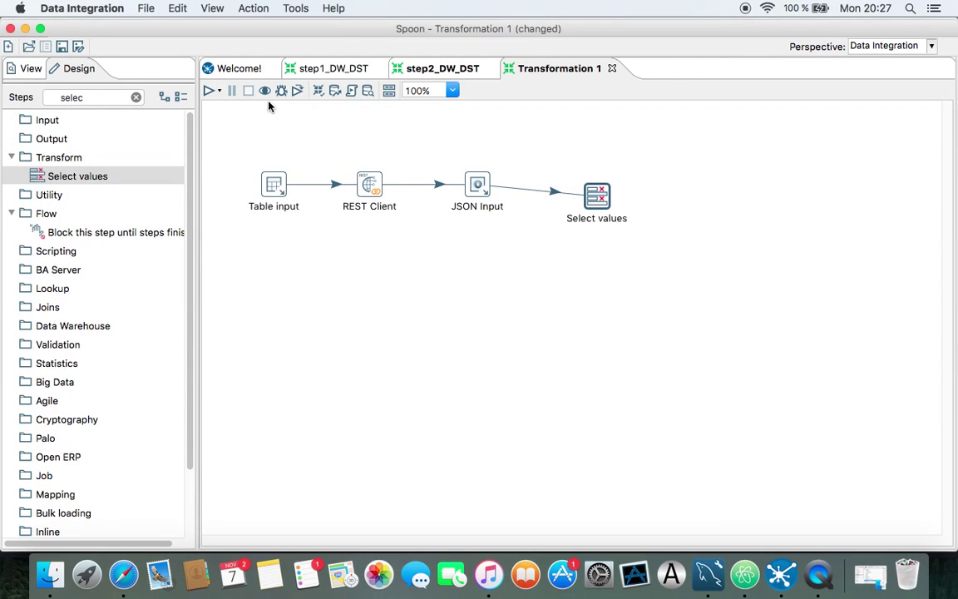
Start a run and, when prompted, save the transformation as step3_DW_DST in the DataDW_DST folder.
{"action": "left_click", "coordinate": [207, 92]}
{"action": "left_click", "coordinate": [629, 523]}
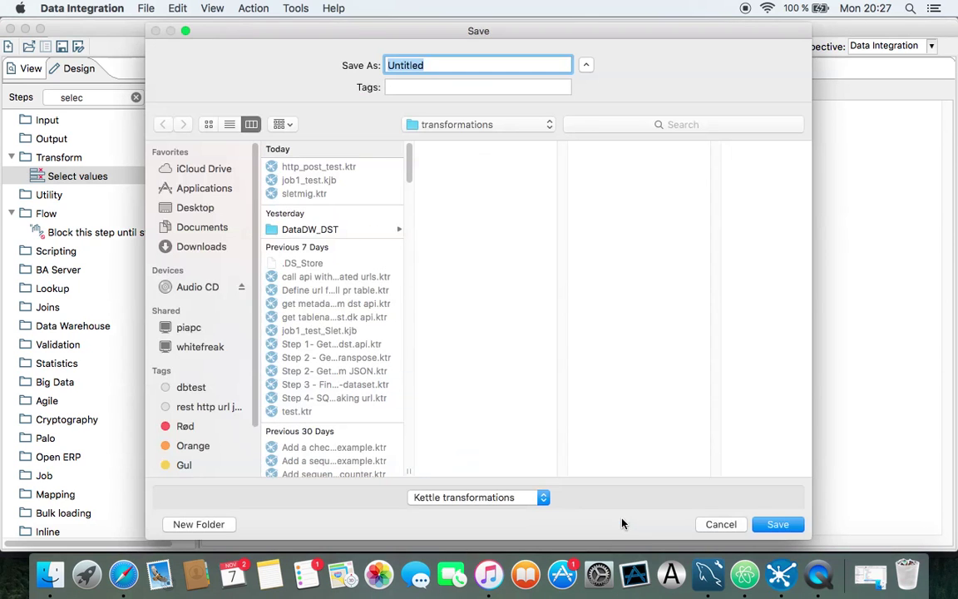
{"action": "left_click", "coordinate": [318, 227]}
{"action": "double_click", "coordinate": [431, 64]}
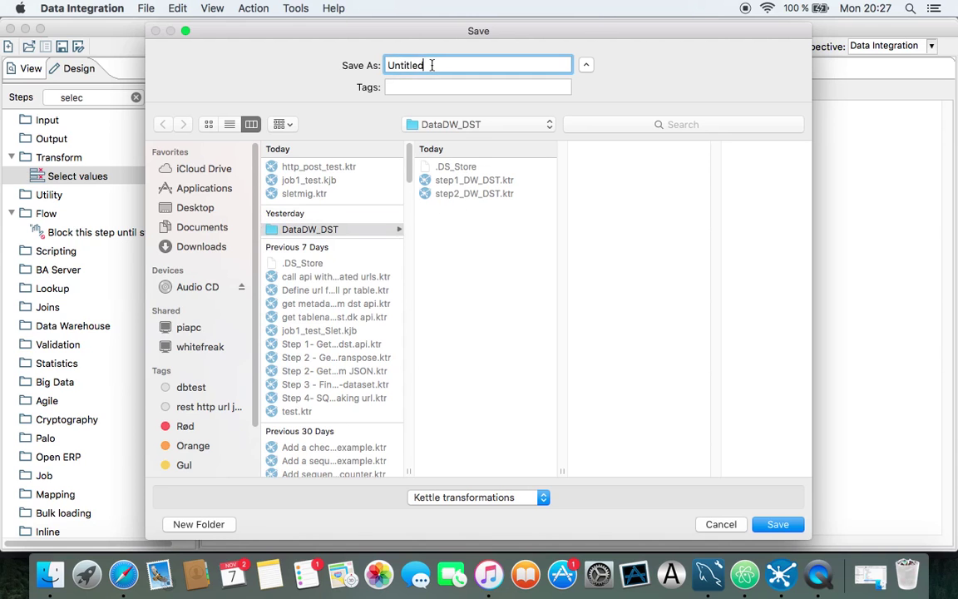
{"action": "type", "text": "step3_DW_DST"}
{"action": "left_click", "coordinate": [778, 524]}
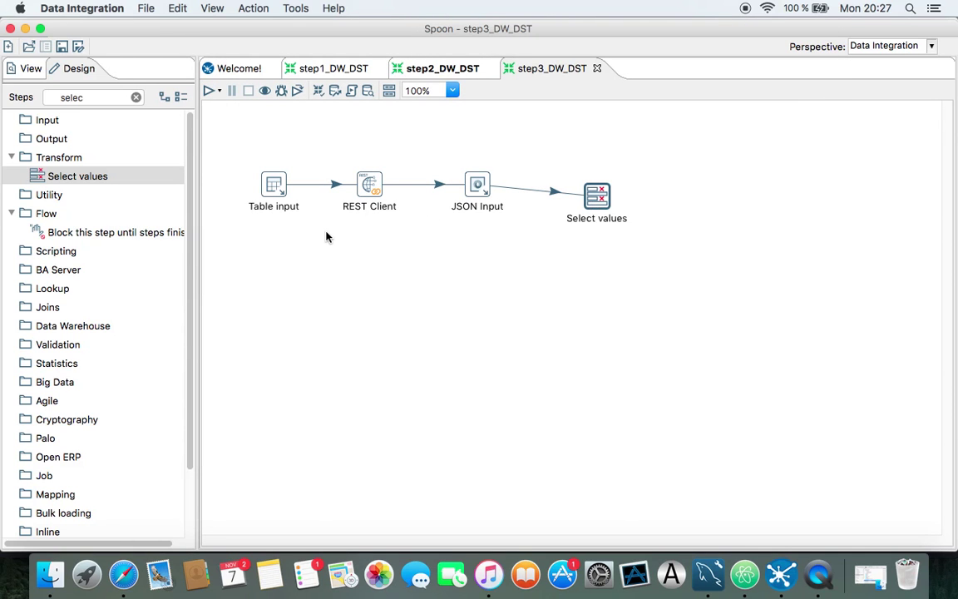
Run the transformation with F9 and preview the tablename and parameters output rows.
{"action": "key", "text": "F9"}
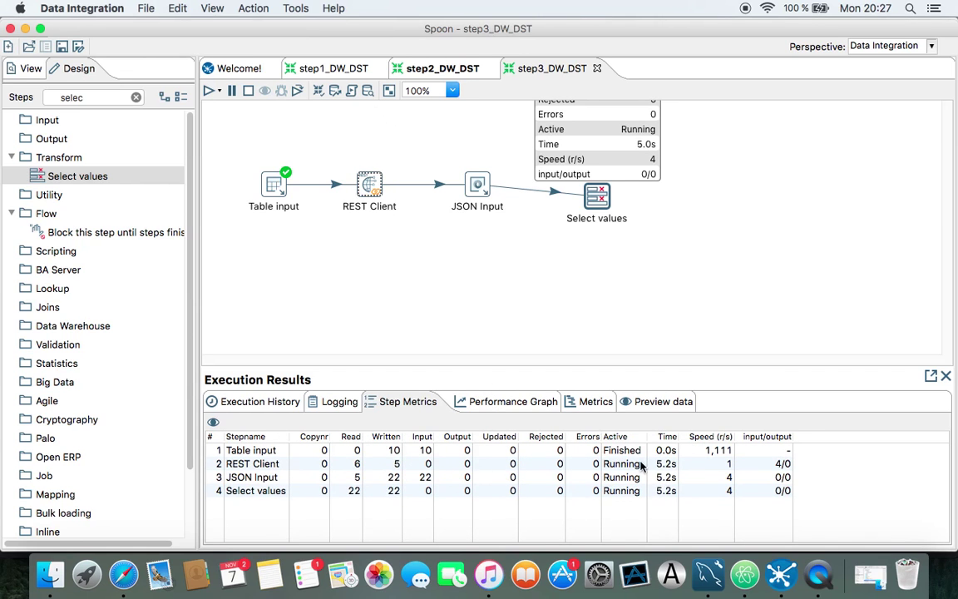
{"action": "left_click", "coordinate": [647, 411]}
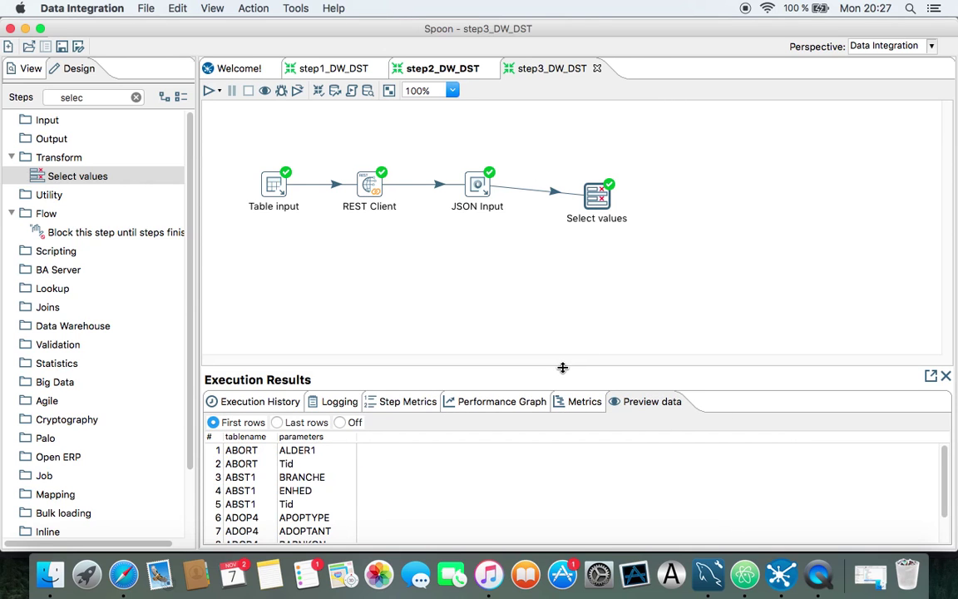
{"action": "left_click_drag", "start_coordinate": [561, 367], "coordinate": [573, 241]}
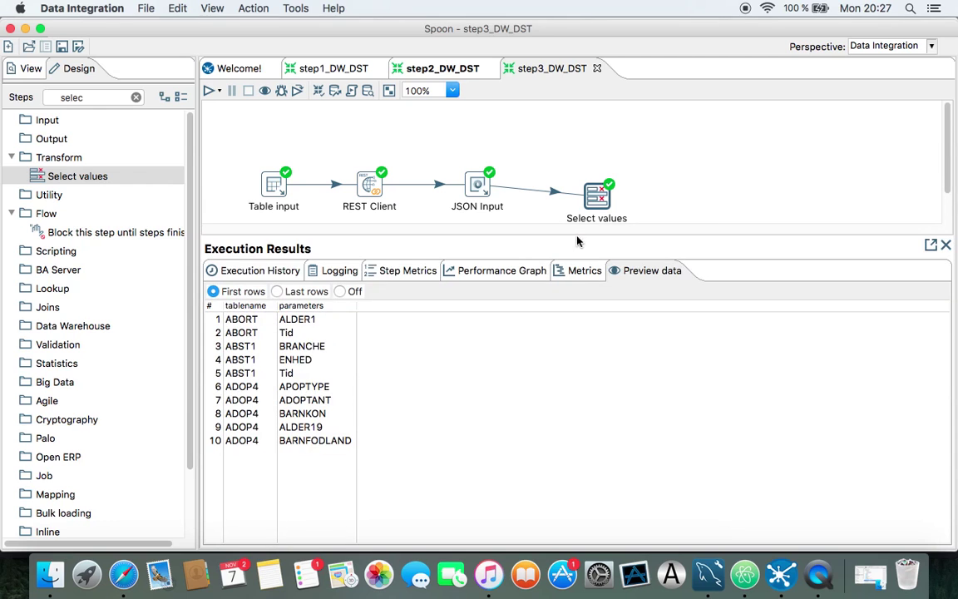
Line up Select values with the other steps, resize the results pane, and clear the step search.
{"action": "left_click_drag", "start_coordinate": [589, 206], "coordinate": [578, 194]}
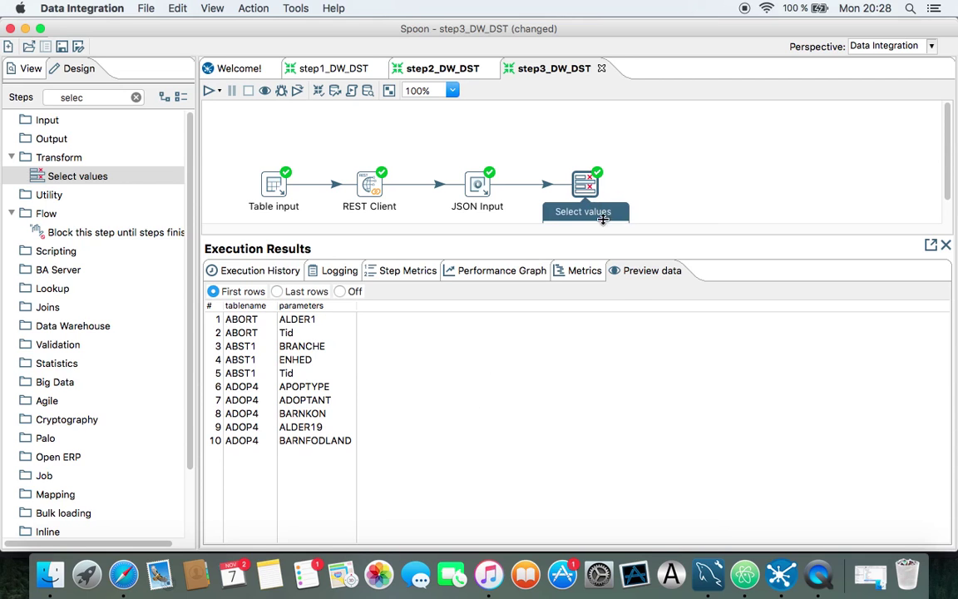
{"action": "left_click_drag", "start_coordinate": [558, 237], "coordinate": [430, 323]}
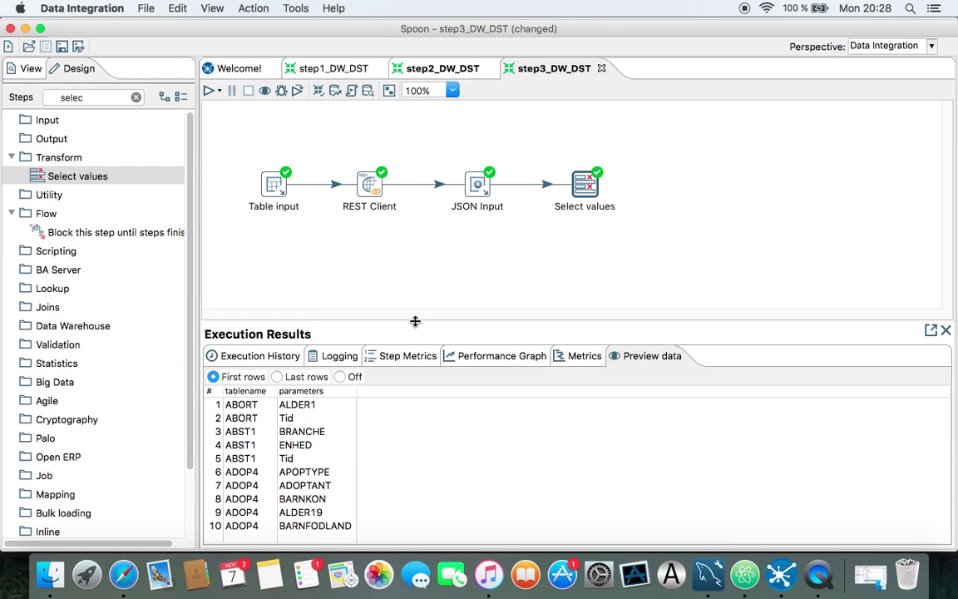
{"action": "left_click_drag", "start_coordinate": [415, 321], "coordinate": [416, 307]}
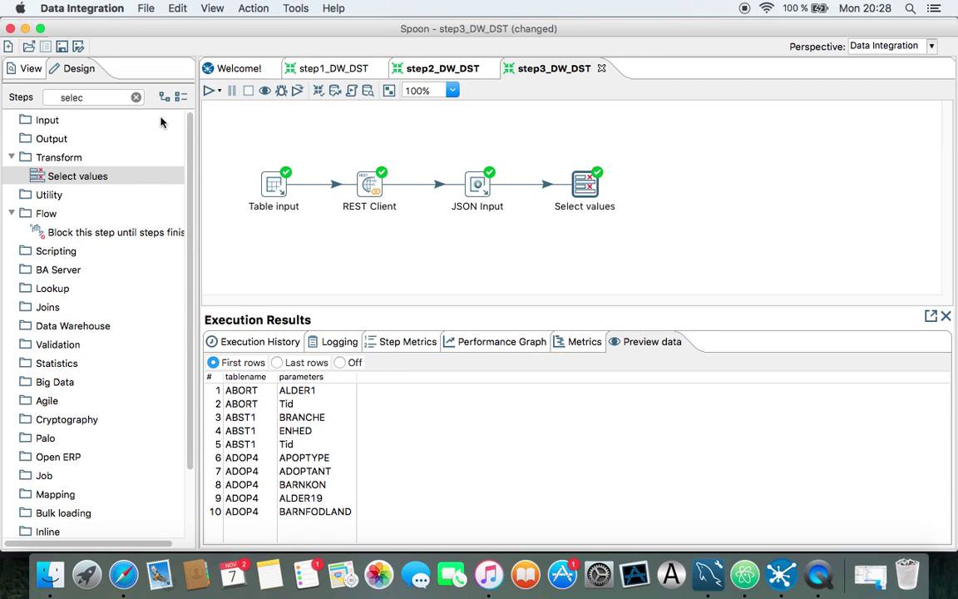
{"action": "double_click", "coordinate": [123, 97]}
{"action": "key", "text": "BackSpace"}
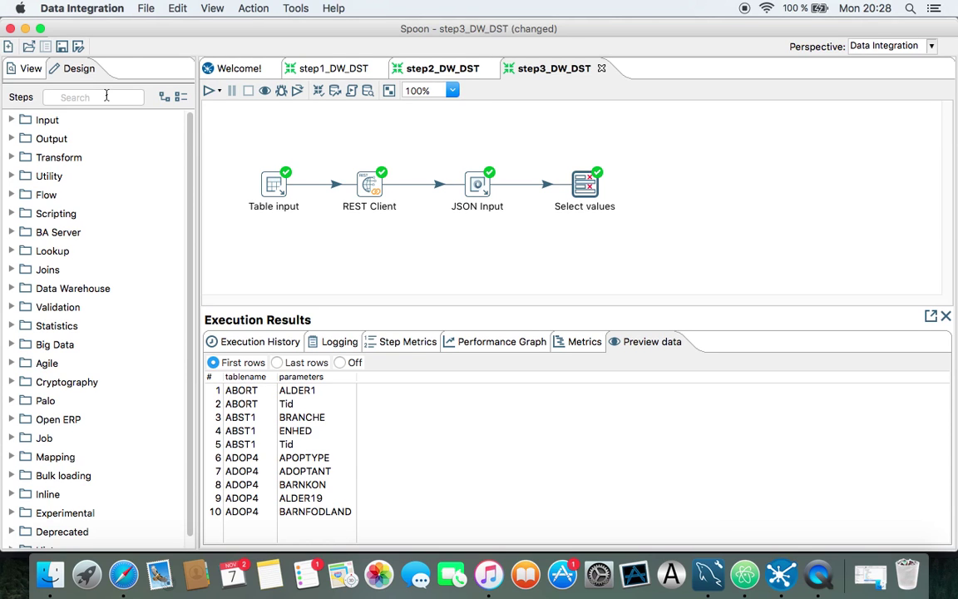
Add a Table output step fed by Select values as main output and open its settings.
{"action": "left_click", "coordinate": [72, 98]}
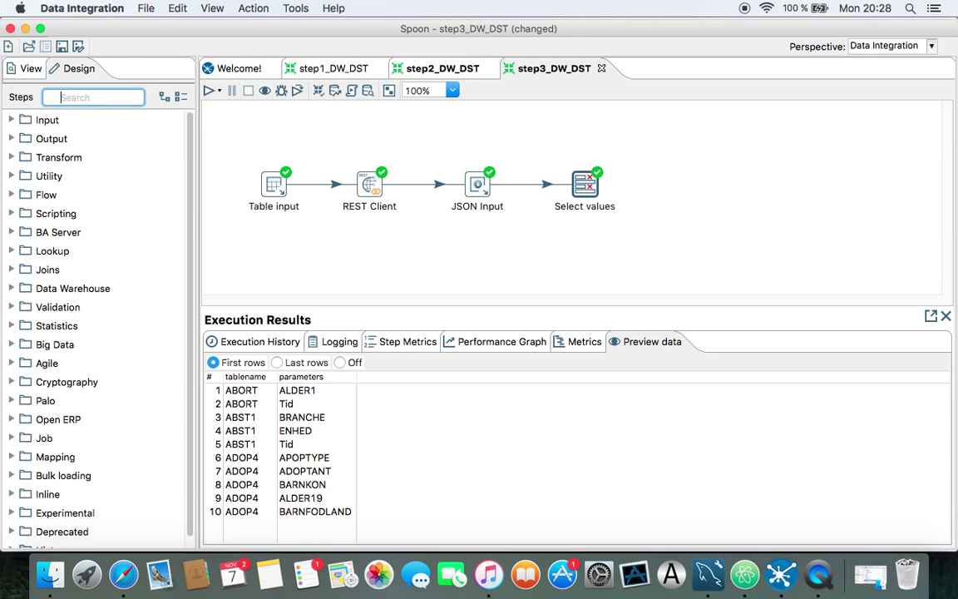
{"action": "type", "text": "tab"}
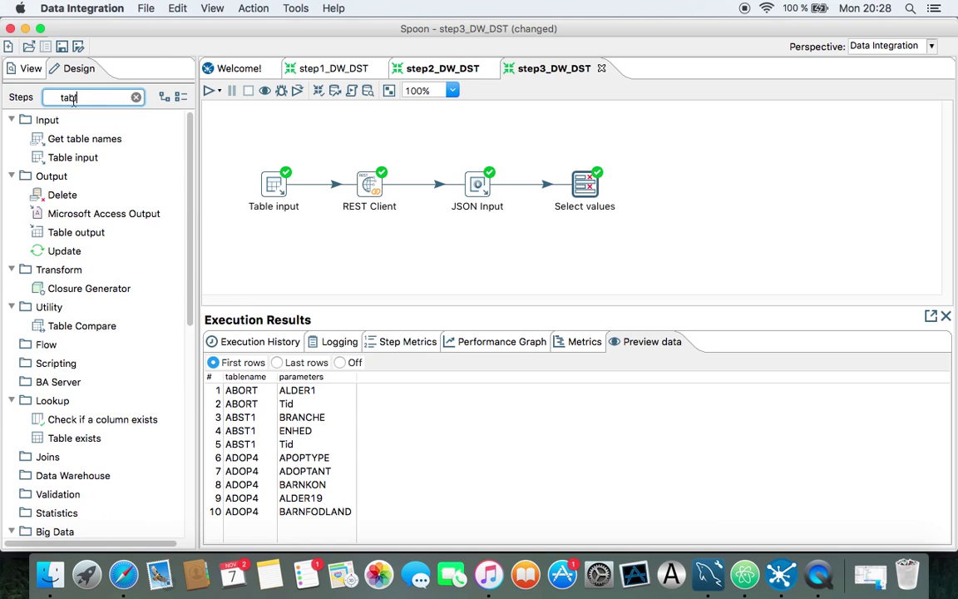
{"action": "type", "text": "le ou"}
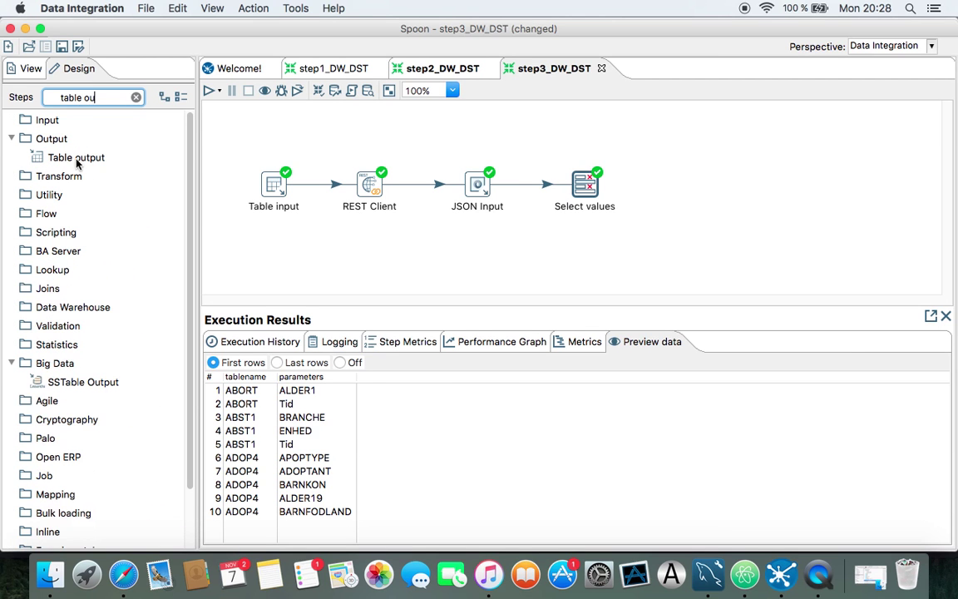
{"action": "type", "text": "t"}
{"action": "left_click_drag", "start_coordinate": [76, 163], "coordinate": [681, 199]}
{"action": "left_click_drag", "start_coordinate": [592, 191], "coordinate": [705, 186]}
{"action": "left_click", "coordinate": [734, 197]}
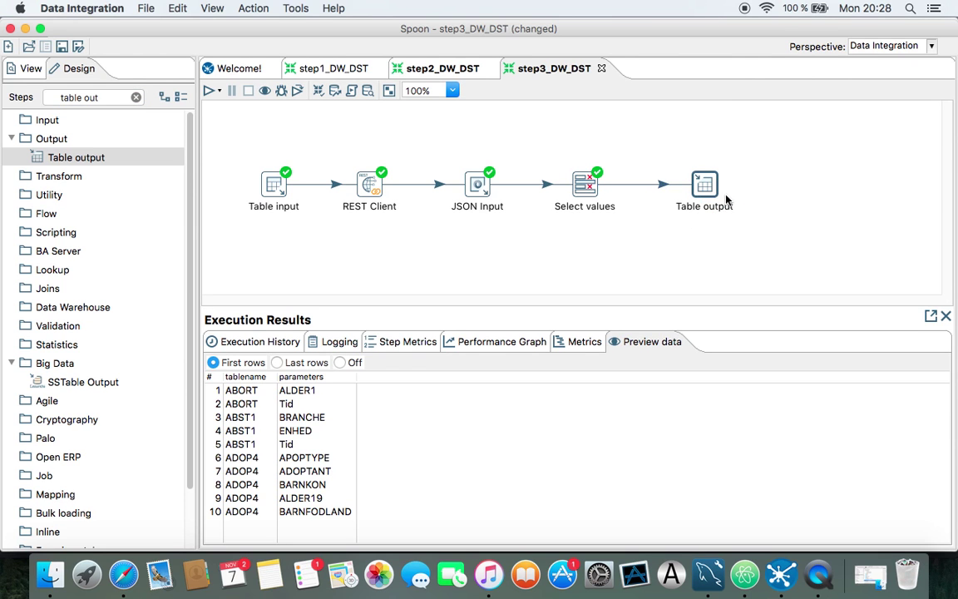
{"action": "double_click", "coordinate": [706, 187]}
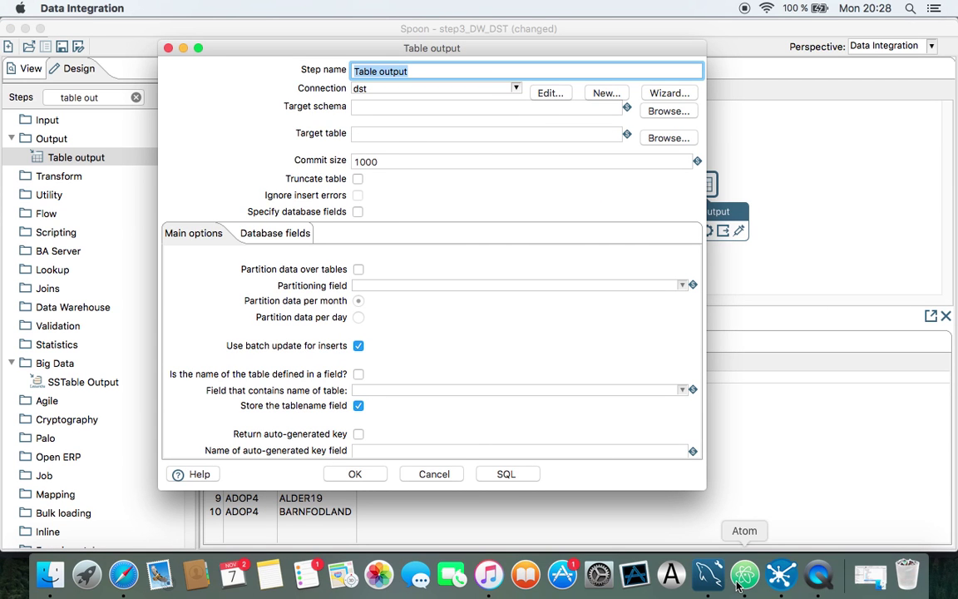
In MySQL Workbench, start a new mydb table named data_url with columns tablename and parameters.
{"action": "left_click", "coordinate": [708, 574]}
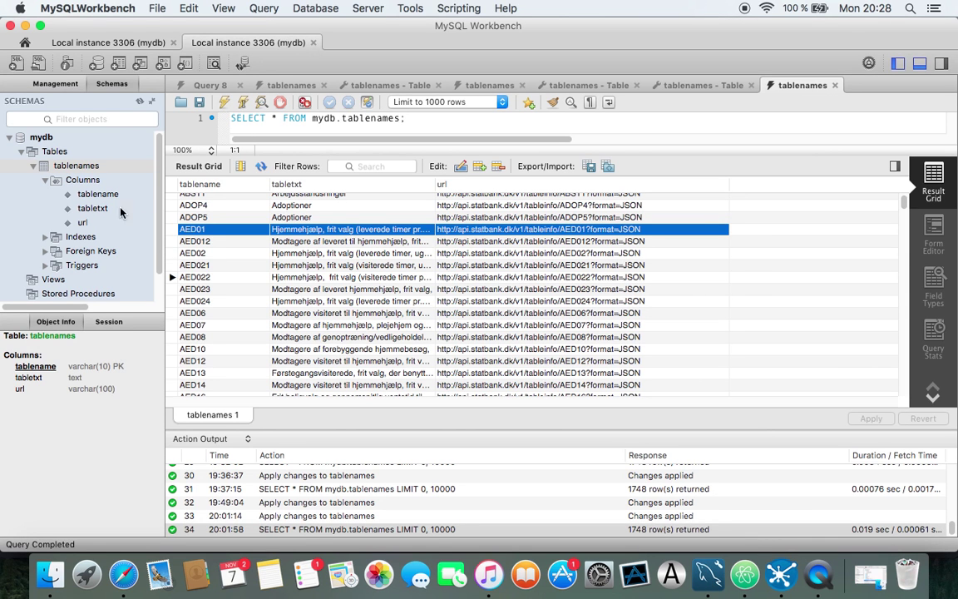
{"action": "right_click", "coordinate": [64, 169]}
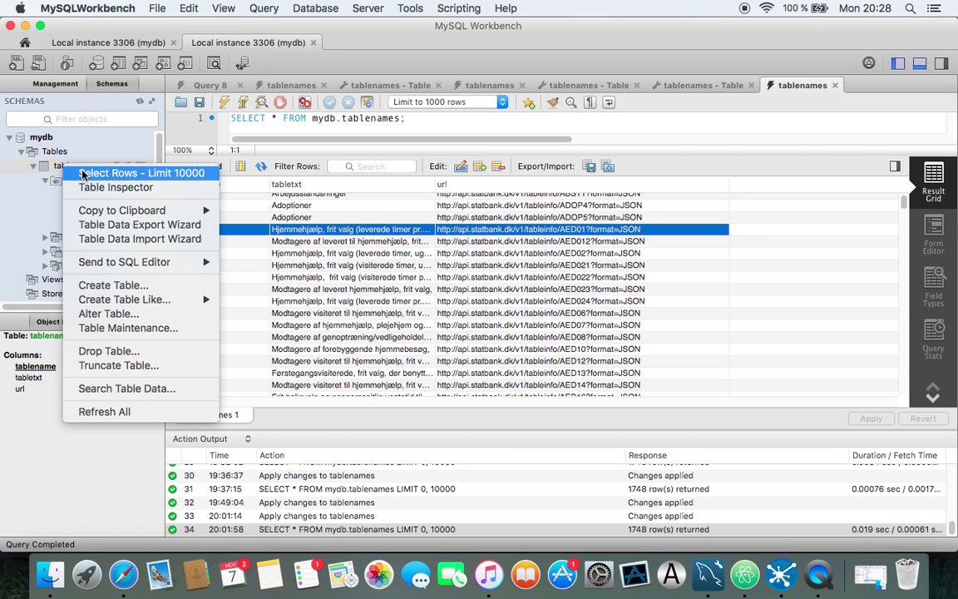
{"action": "left_click", "coordinate": [125, 285]}
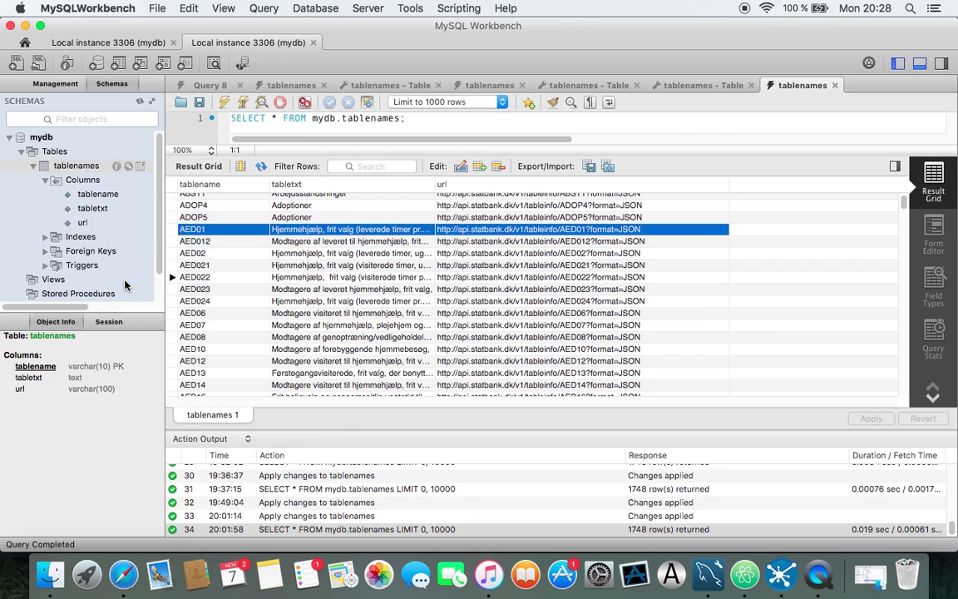
{"action": "type", "text": "data_url"}
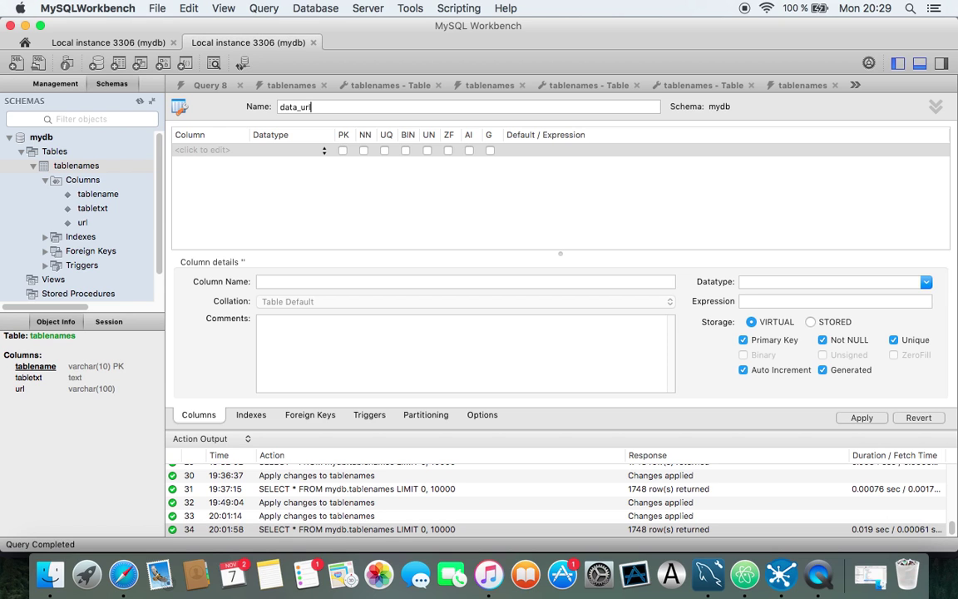
{"action": "left_click", "coordinate": [203, 151]}
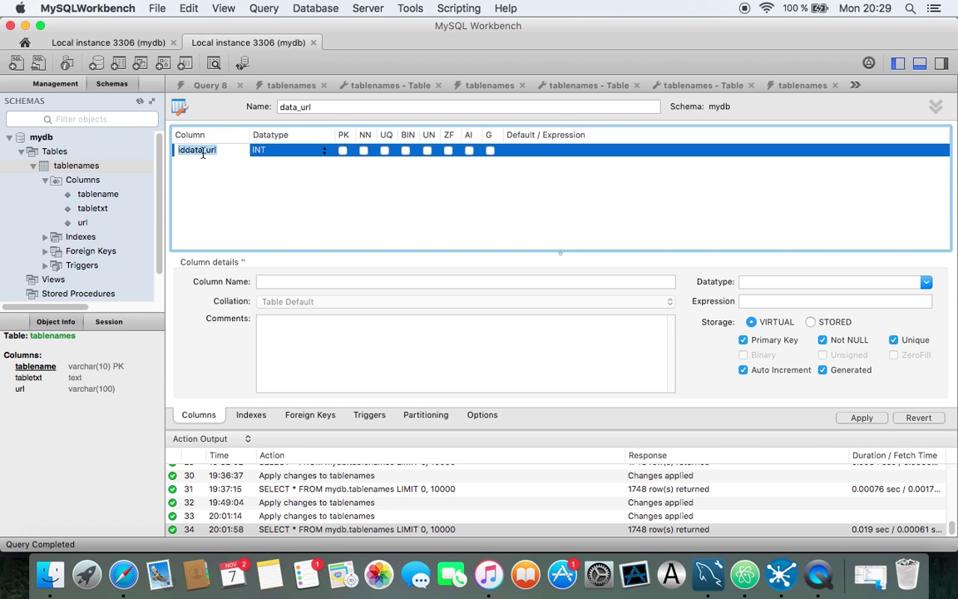
{"action": "type", "text": "tablename"}
{"action": "left_click", "coordinate": [199, 164]}
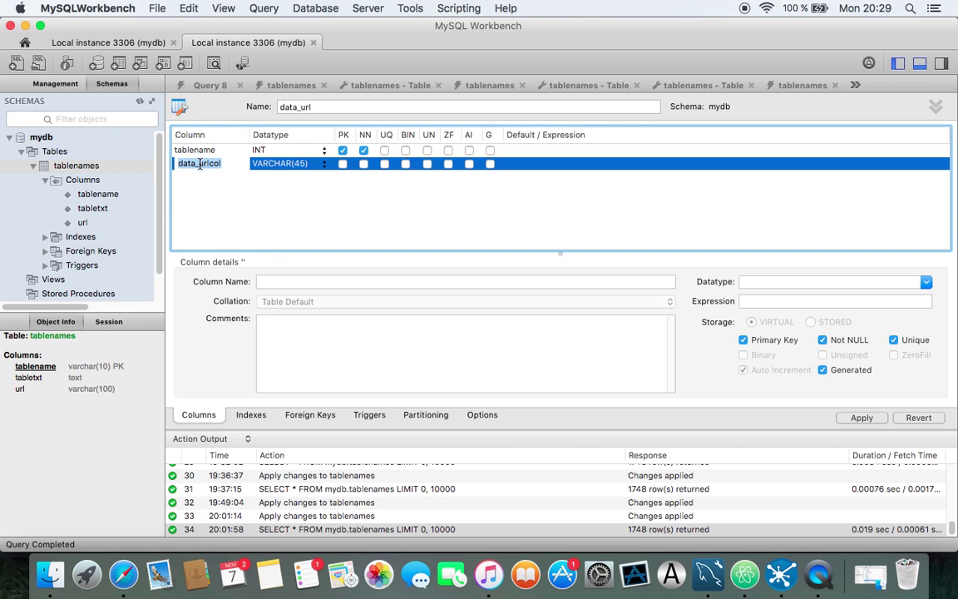
{"action": "type", "text": "parameters"}
{"action": "key", "text": "Return"}
Clear primary key and not-null on tablename, make it VARCHAR(10), and apply the create script.
{"action": "left_click", "coordinate": [343, 152]}
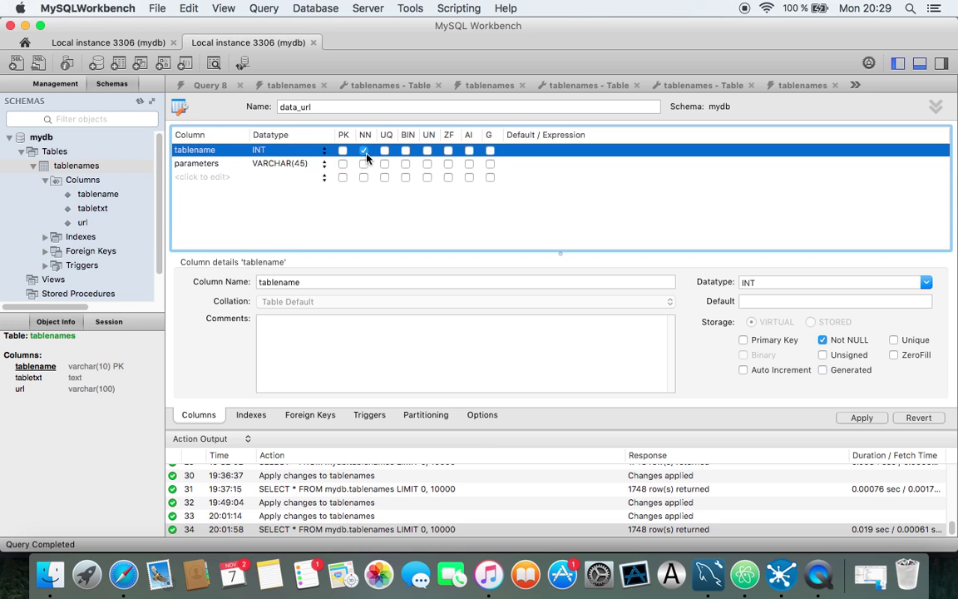
{"action": "left_click", "coordinate": [306, 163]}
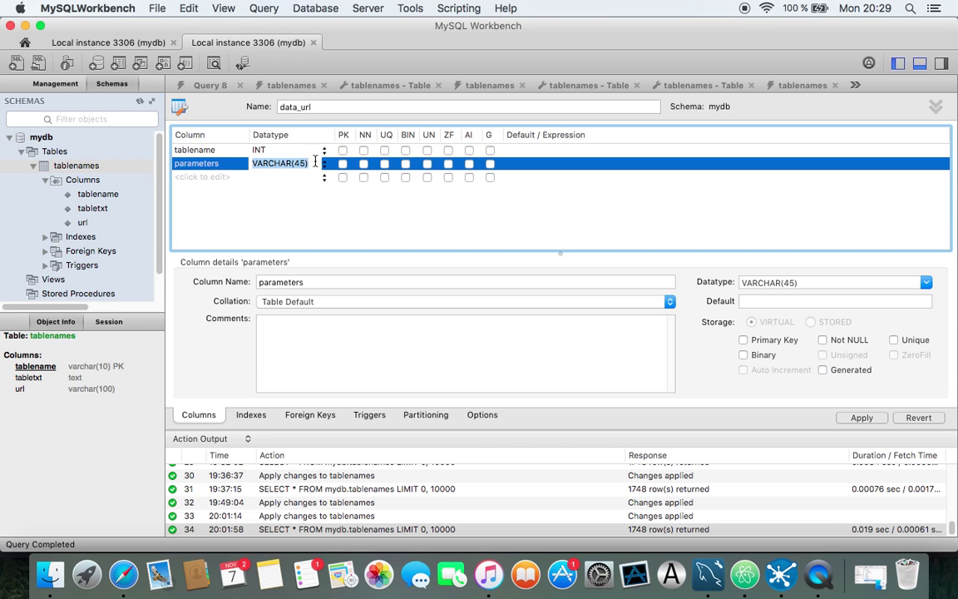
{"action": "left_click", "coordinate": [299, 151]}
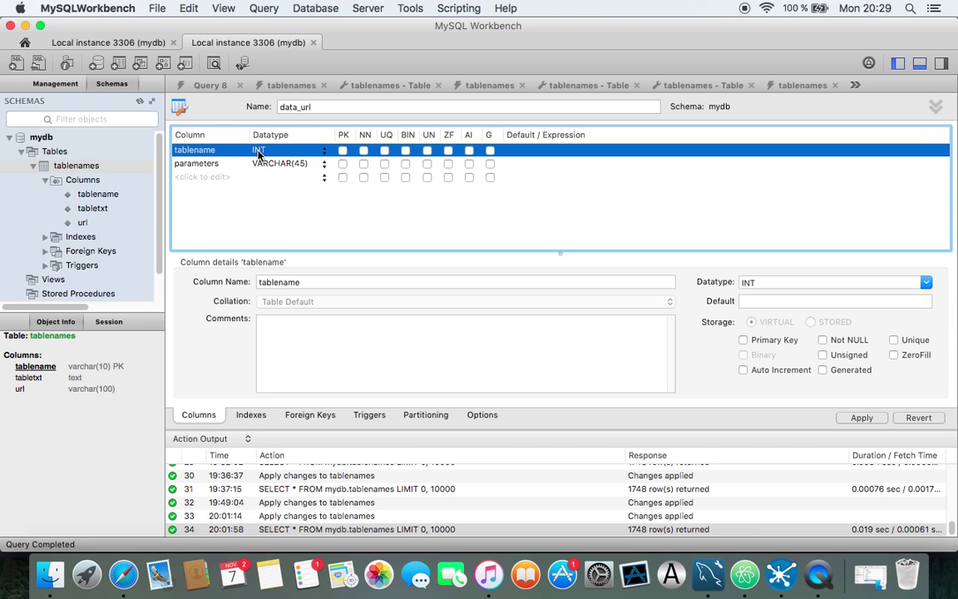
{"action": "left_click", "coordinate": [258, 153]}
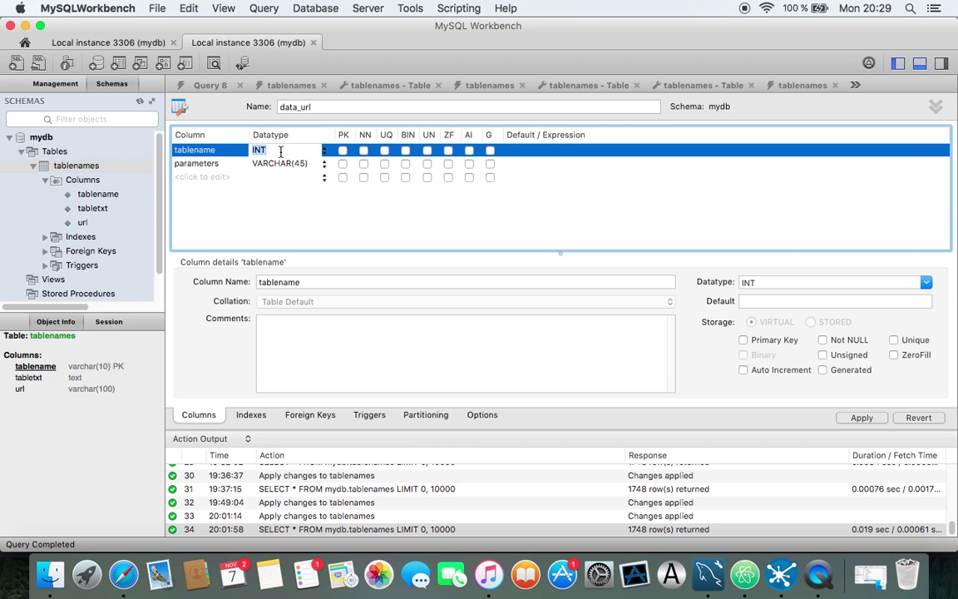
{"action": "type", "text": "VARCHAR(10"}
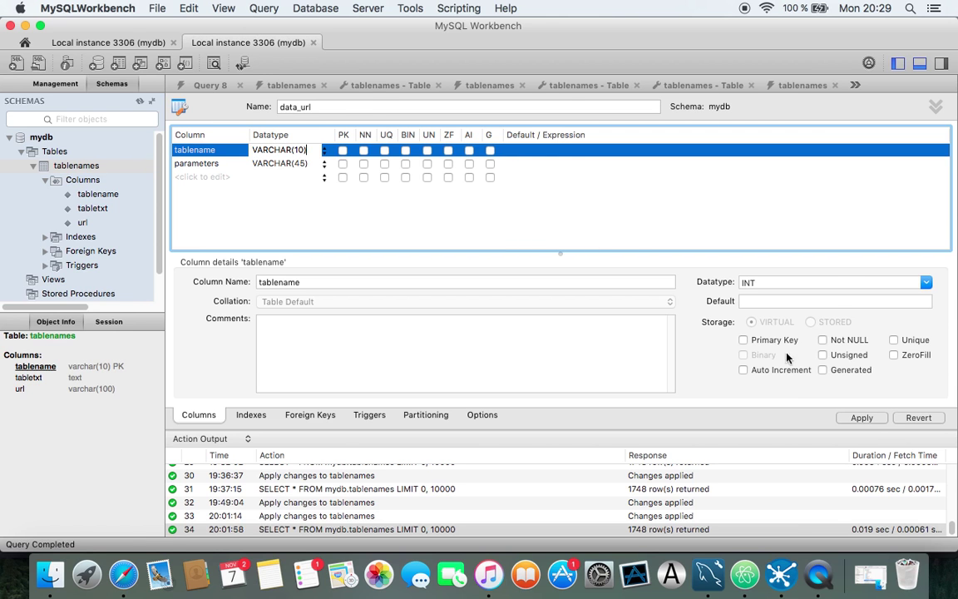
{"action": "left_click", "coordinate": [872, 420]}
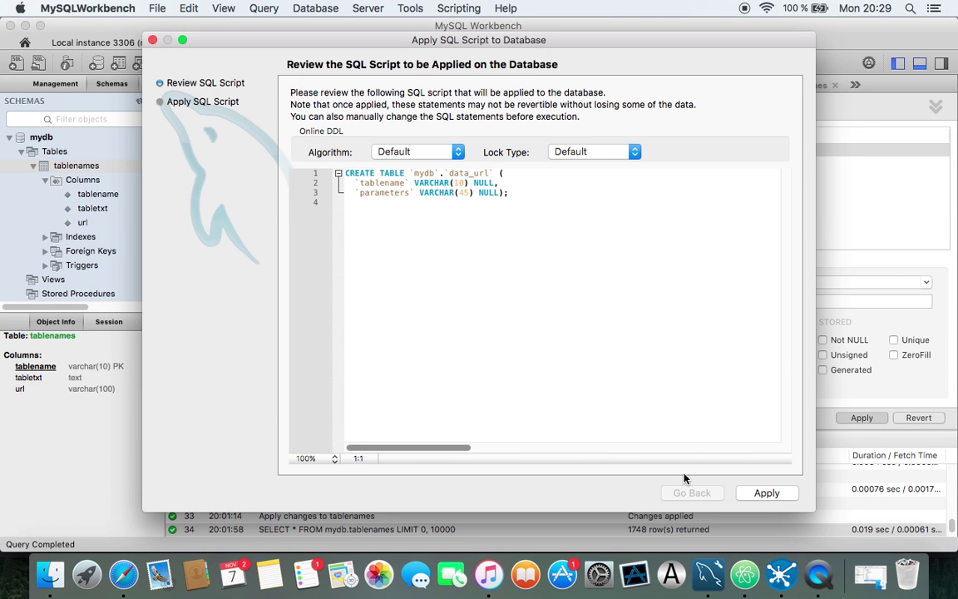
{"action": "left_click", "coordinate": [759, 493]}
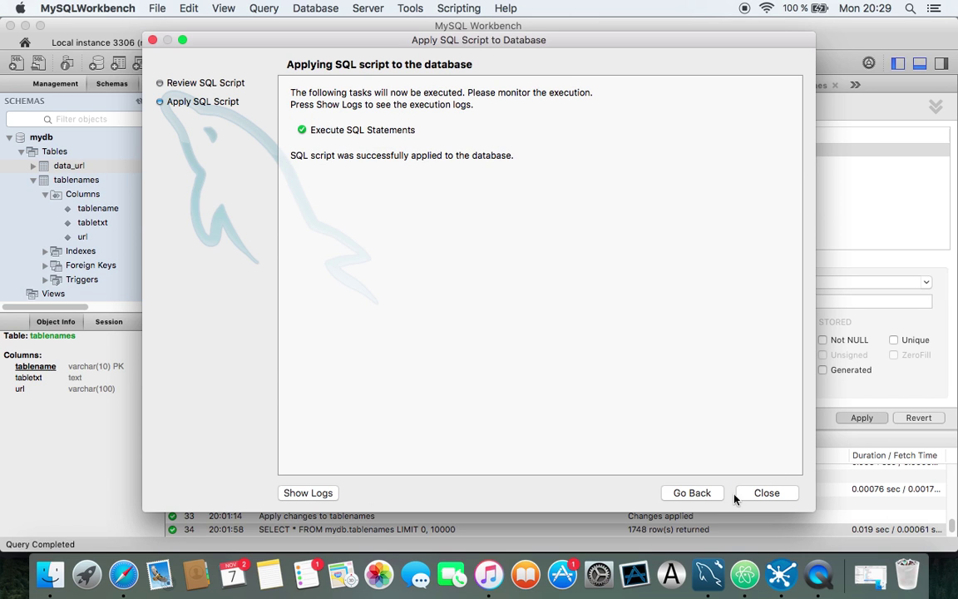
{"action": "left_click", "coordinate": [766, 493]}
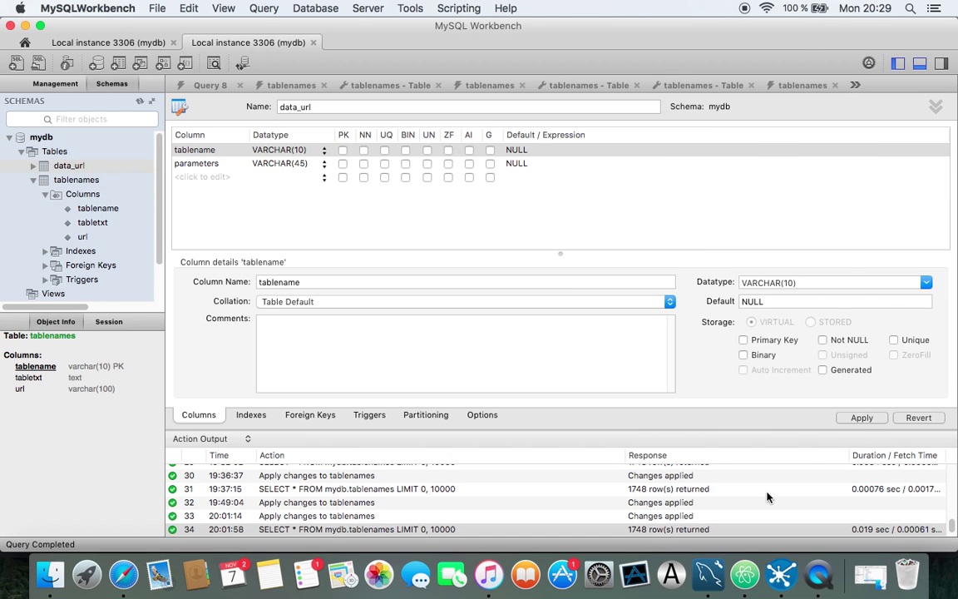
Set the Table output target table to data_url from the dst connection.
{"action": "left_click", "coordinate": [784, 576]}
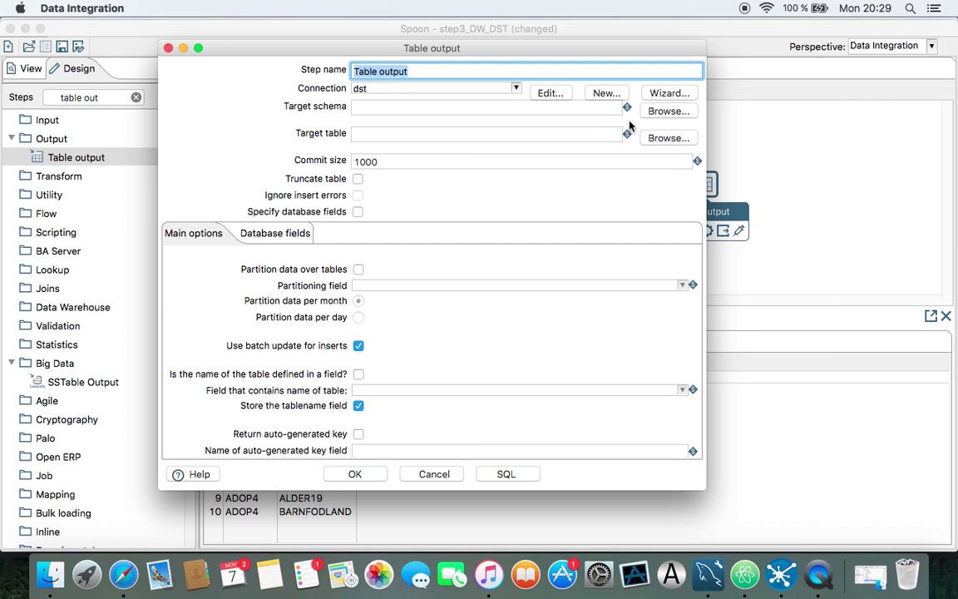
{"action": "left_click", "coordinate": [651, 138]}
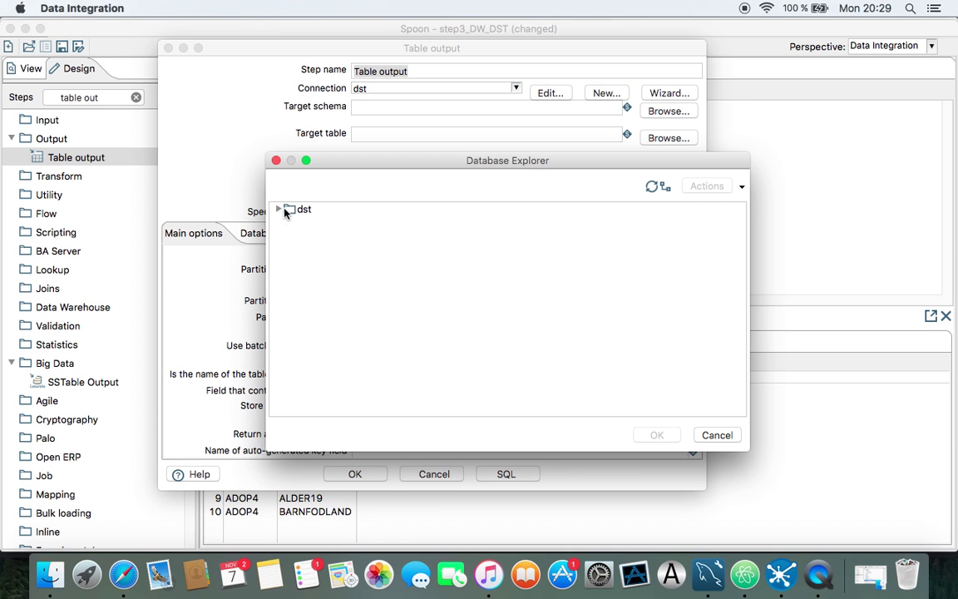
{"action": "left_click", "coordinate": [278, 211]}
{"action": "left_click", "coordinate": [279, 210]}
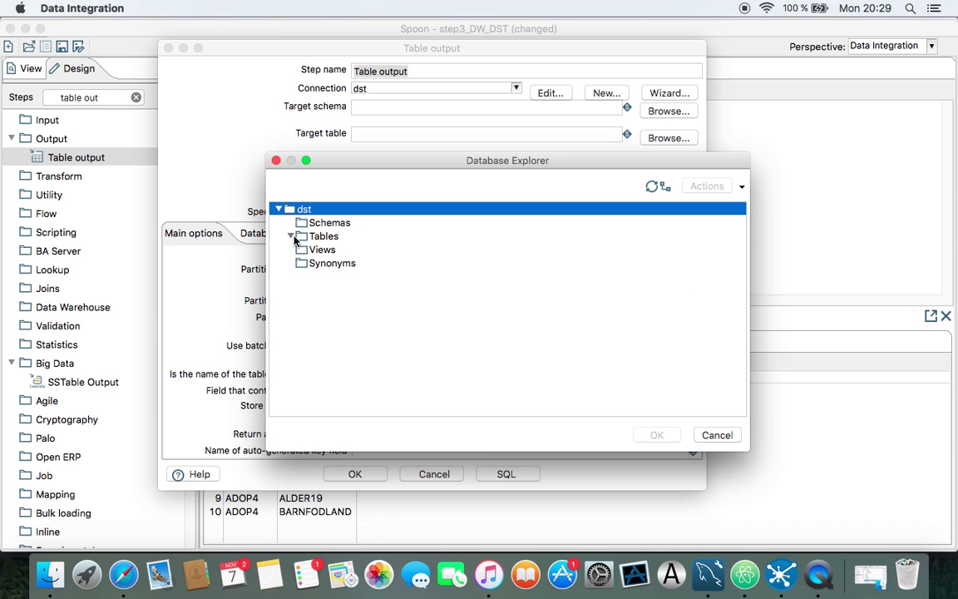
{"action": "left_click", "coordinate": [290, 236]}
{"action": "left_click", "coordinate": [336, 250]}
{"action": "left_click", "coordinate": [656, 434]}
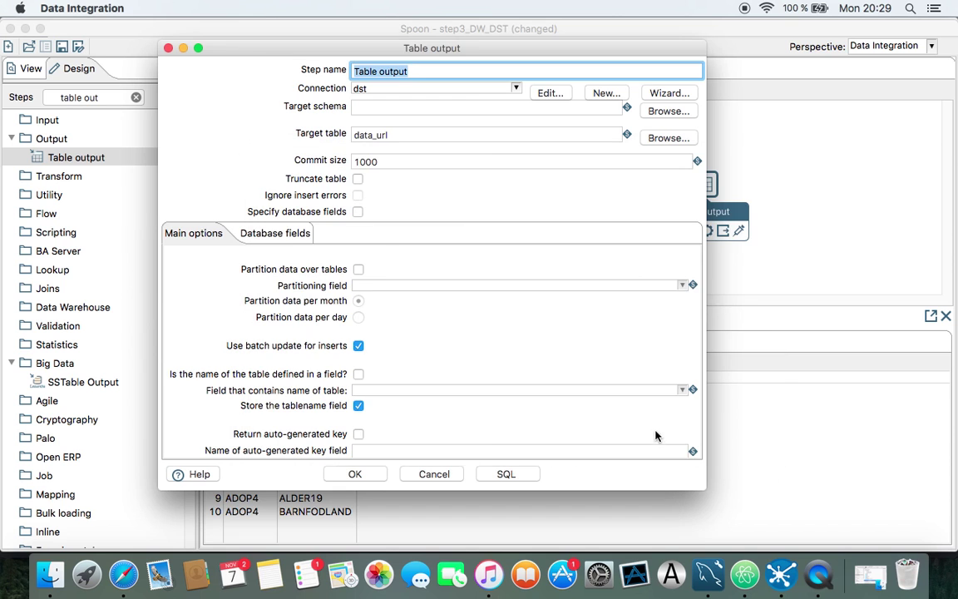
Enable Specify database fields and map tablename and parameters onto the same-named columns.
{"action": "left_click", "coordinate": [287, 233]}
{"action": "left_click", "coordinate": [357, 211]}
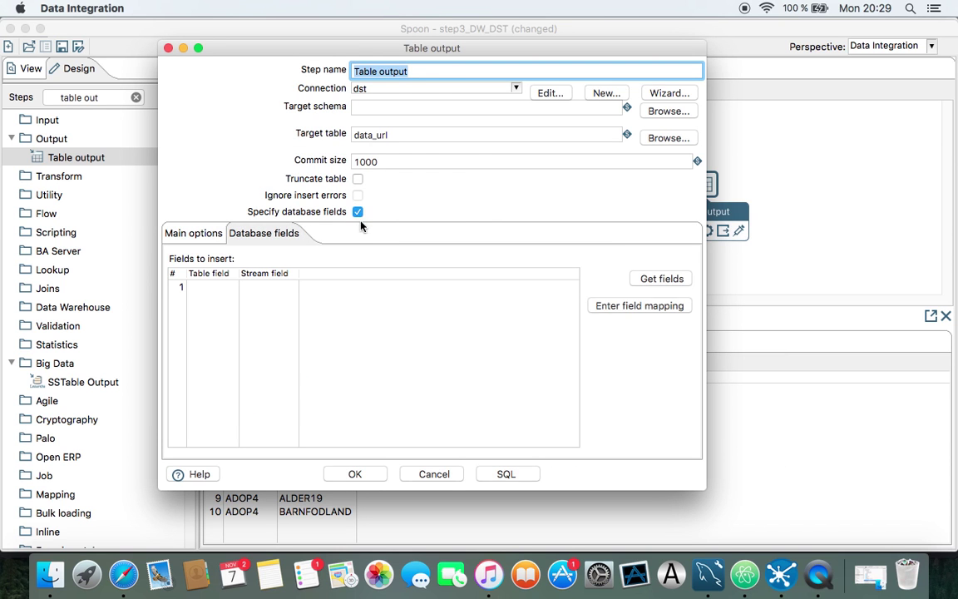
{"action": "left_click", "coordinate": [661, 307]}
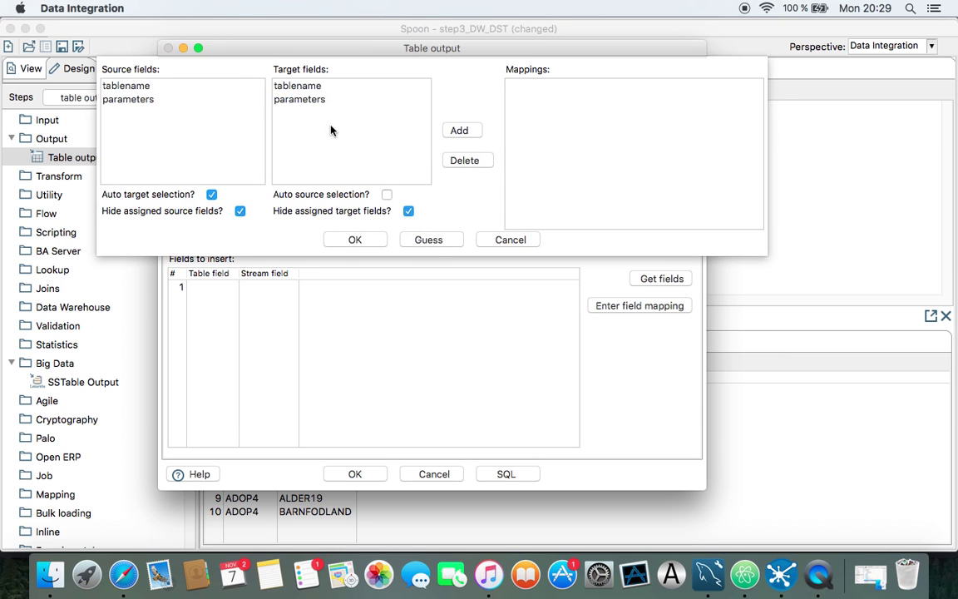
{"action": "left_click", "coordinate": [293, 86]}
{"action": "left_click", "coordinate": [125, 86]}
{"action": "left_click", "coordinate": [463, 131]}
{"action": "left_click", "coordinate": [188, 87]}
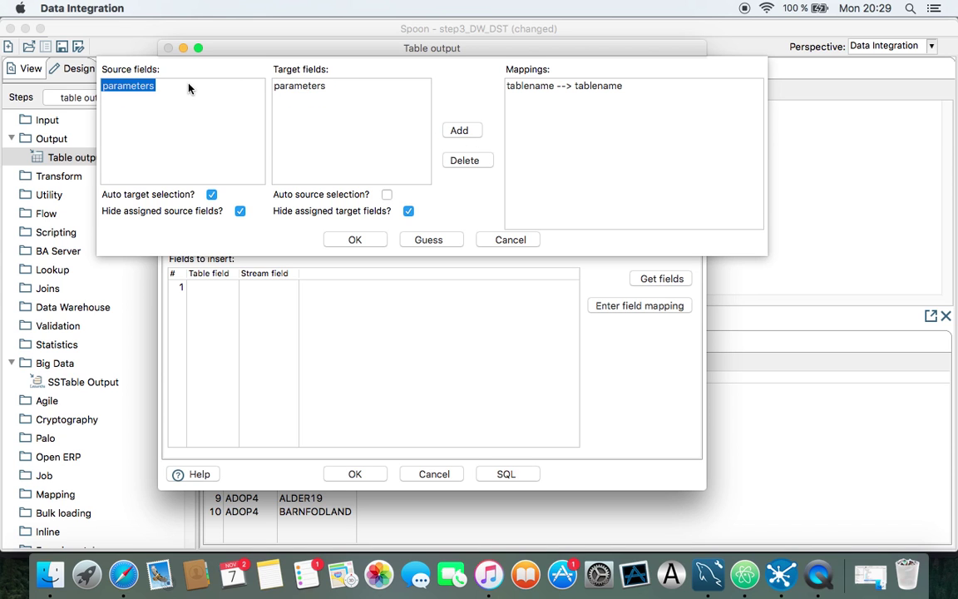
{"action": "left_click", "coordinate": [460, 131]}
{"action": "left_click", "coordinate": [376, 240]}
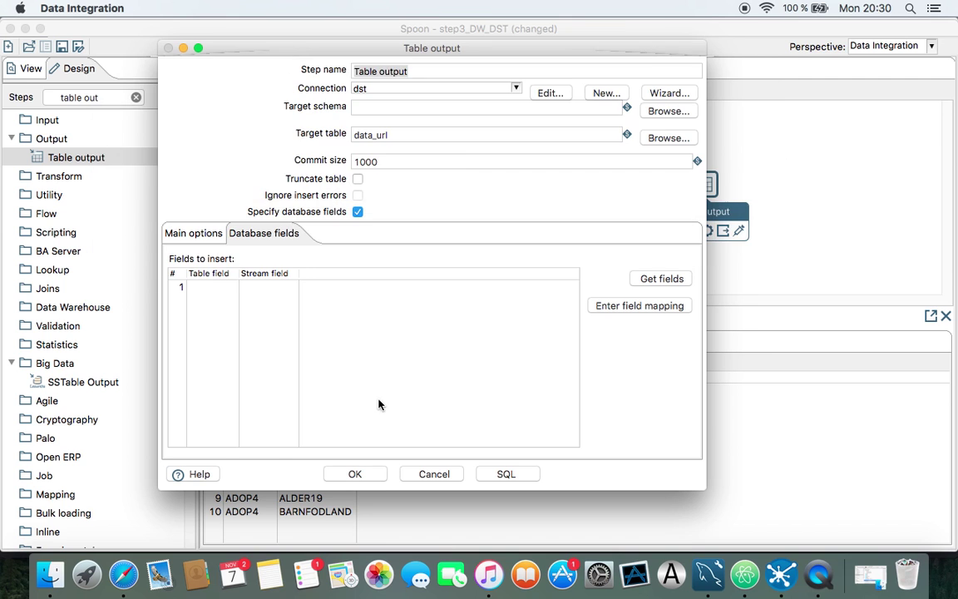
{"action": "left_click", "coordinate": [357, 474]}
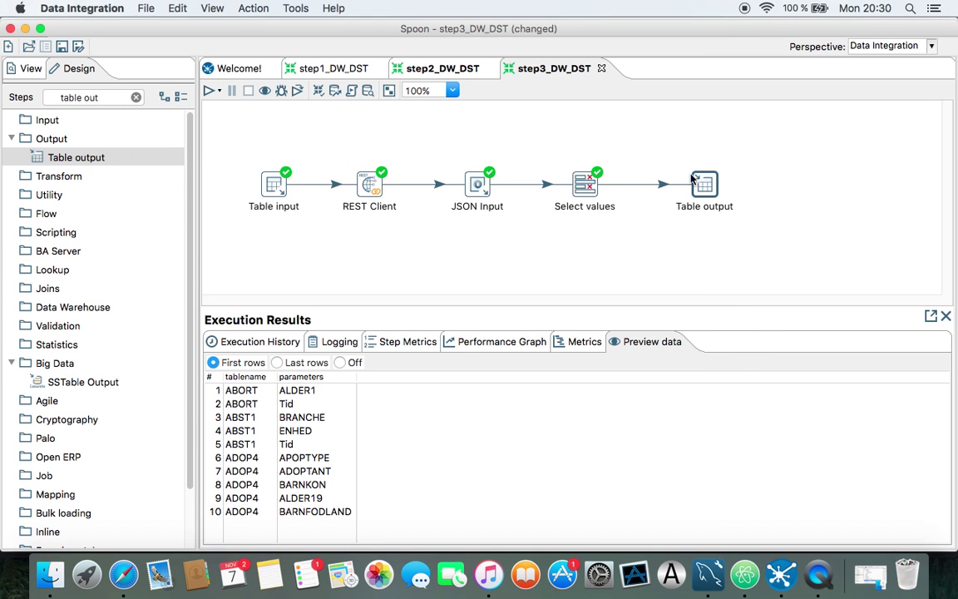
{"action": "right_click", "coordinate": [705, 187]}
Quick Launch a preview of Table output and check the ten tablename/parameters rows.
{"action": "left_click", "coordinate": [747, 449]}
{"action": "left_click", "coordinate": [376, 320]}
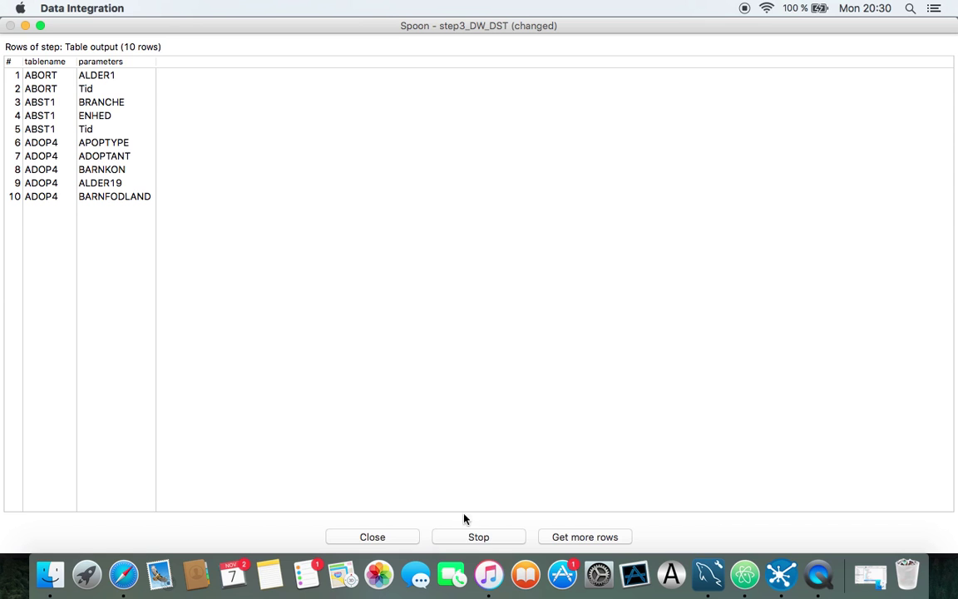
{"action": "left_click", "coordinate": [393, 538]}
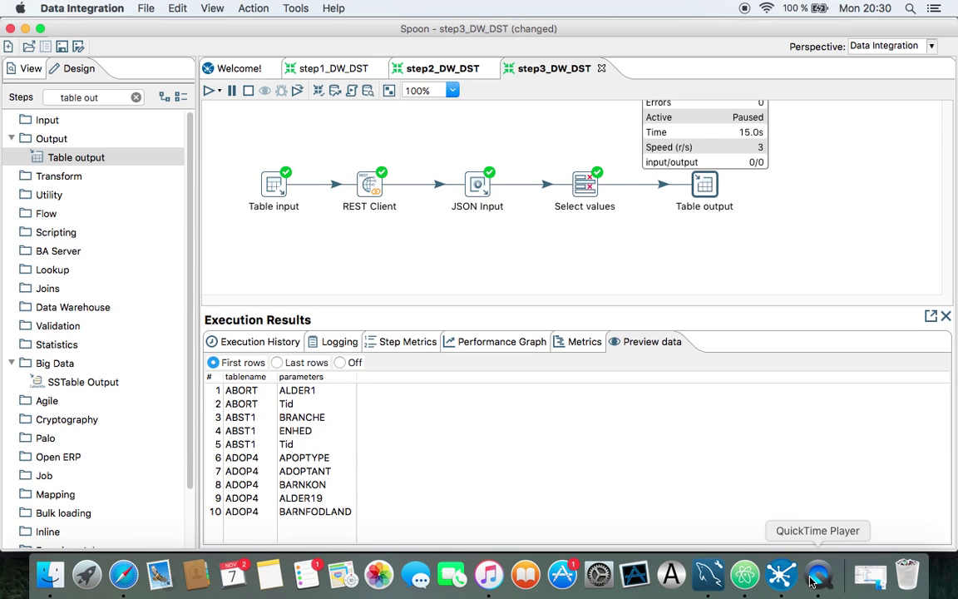
Select Rows (Limit 10000) from data_url and scroll through its 48 tablename/parameters rows.
{"action": "left_click", "coordinate": [701, 585]}
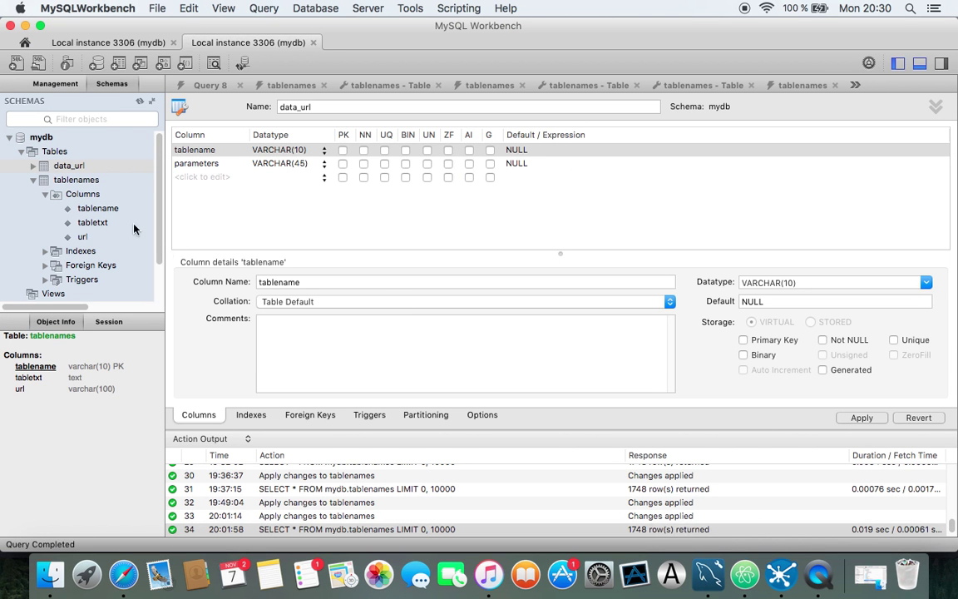
{"action": "right_click", "coordinate": [64, 165]}
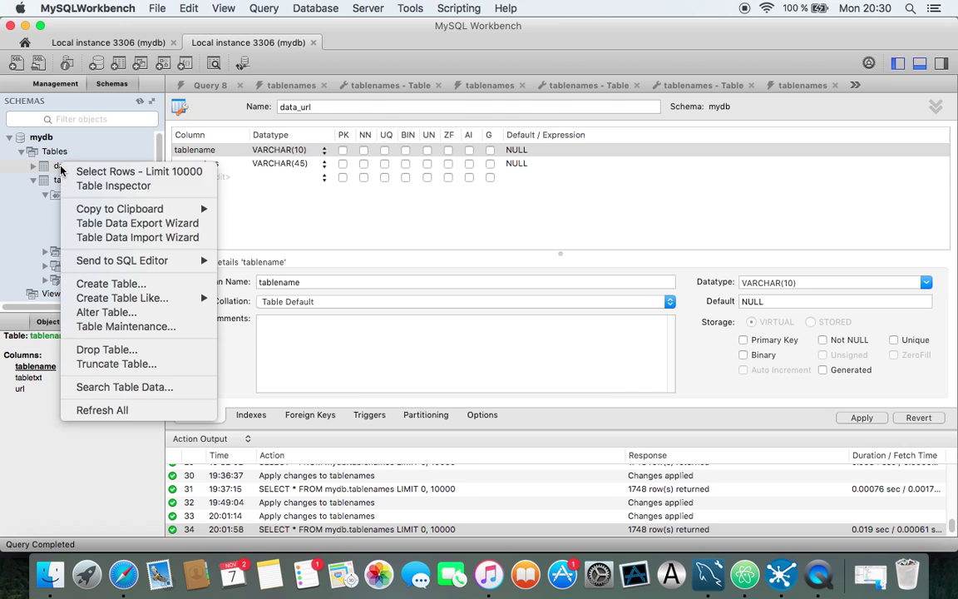
{"action": "left_click", "coordinate": [97, 172]}
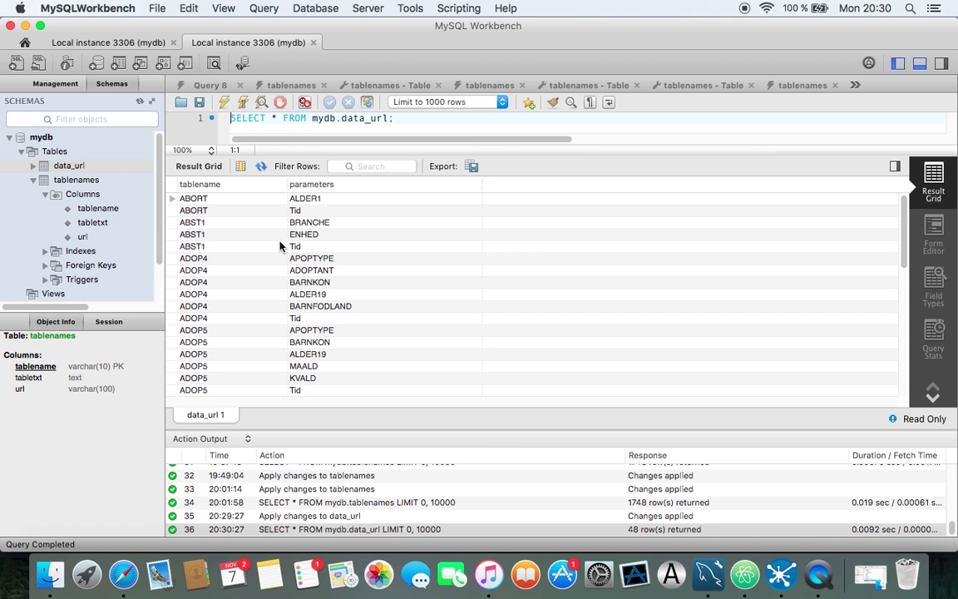
{"action": "scroll", "coordinate": [281, 246], "scroll_direction": "down", "scroll_amount": 10}
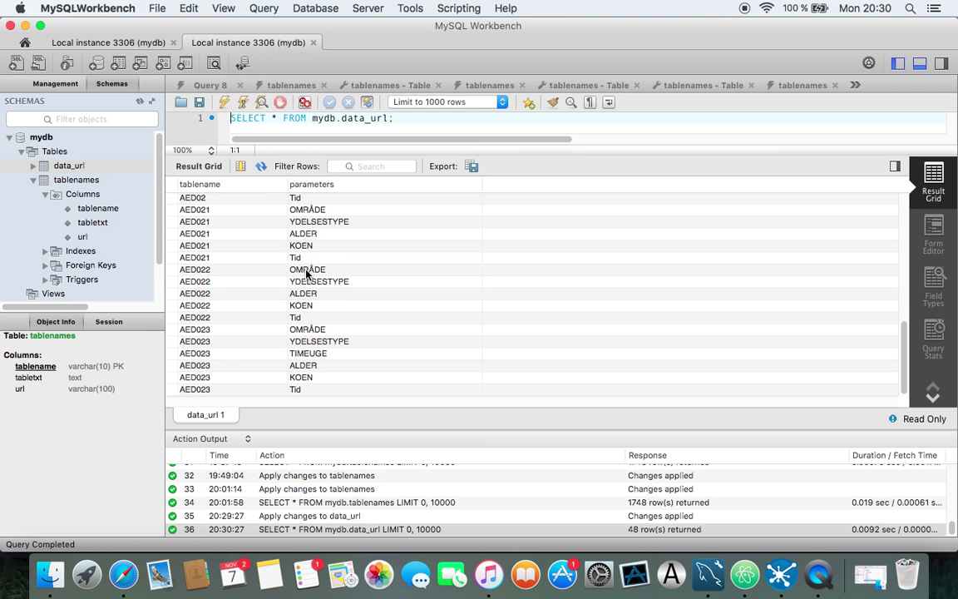
{"action": "scroll", "coordinate": [306, 275], "scroll_direction": "up", "scroll_amount": 7}
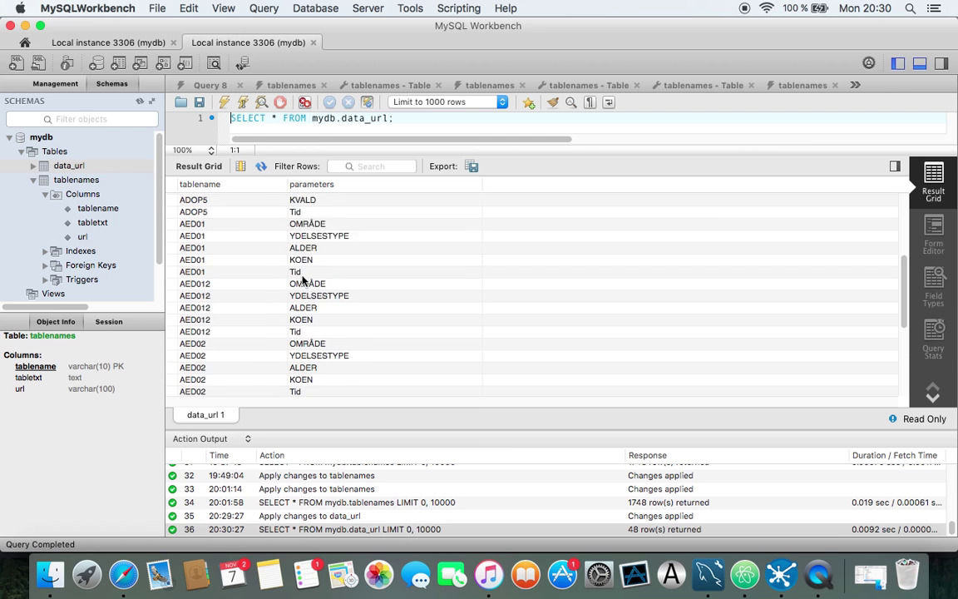
{"action": "scroll", "coordinate": [299, 291], "scroll_direction": "up", "scroll_amount": 3}
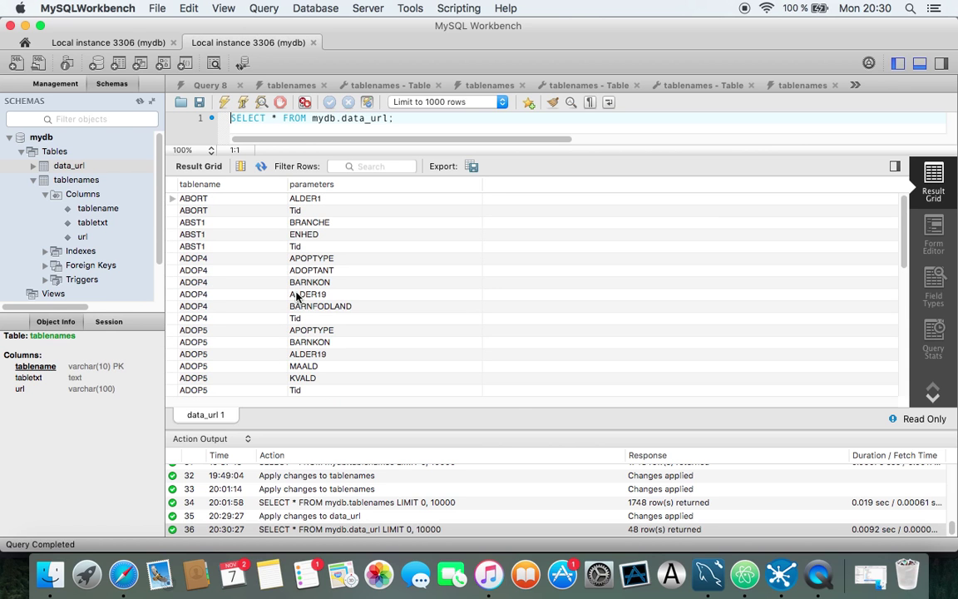